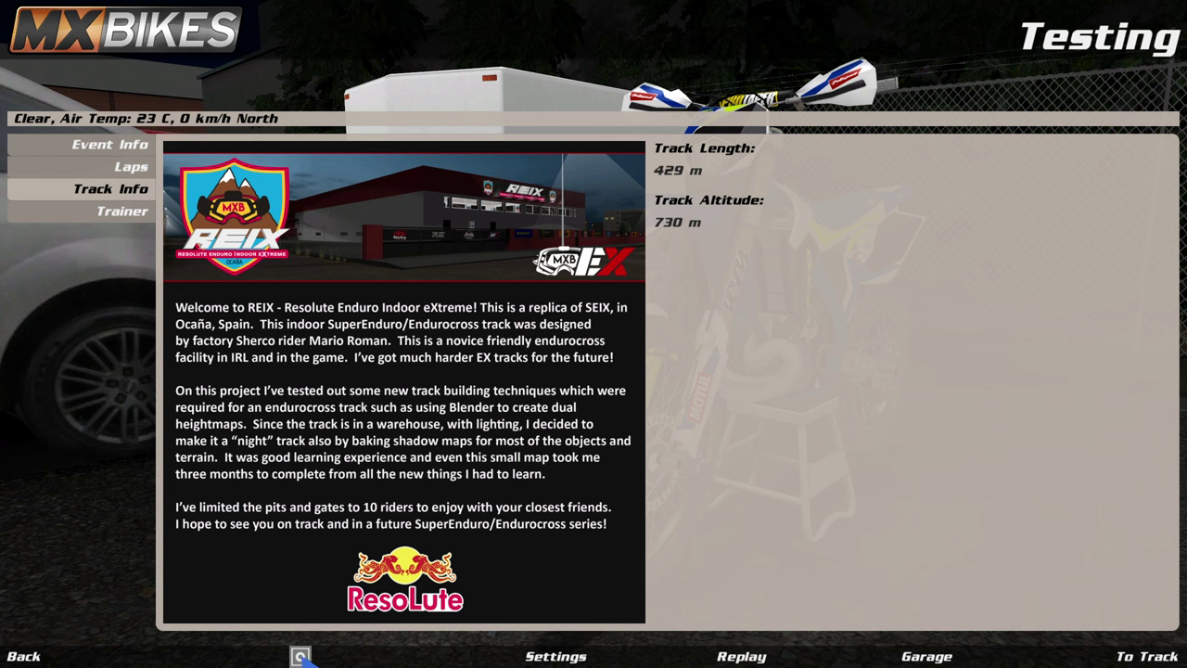
Switch MX Bikes to photo mode and orbit to a side view of the bike against the REIX logo
{"action": "left_click", "coordinate": [300, 656]}
{"action": "scroll", "coordinate": [707, 480], "scroll_direction": "up", "scroll_amount": 3}
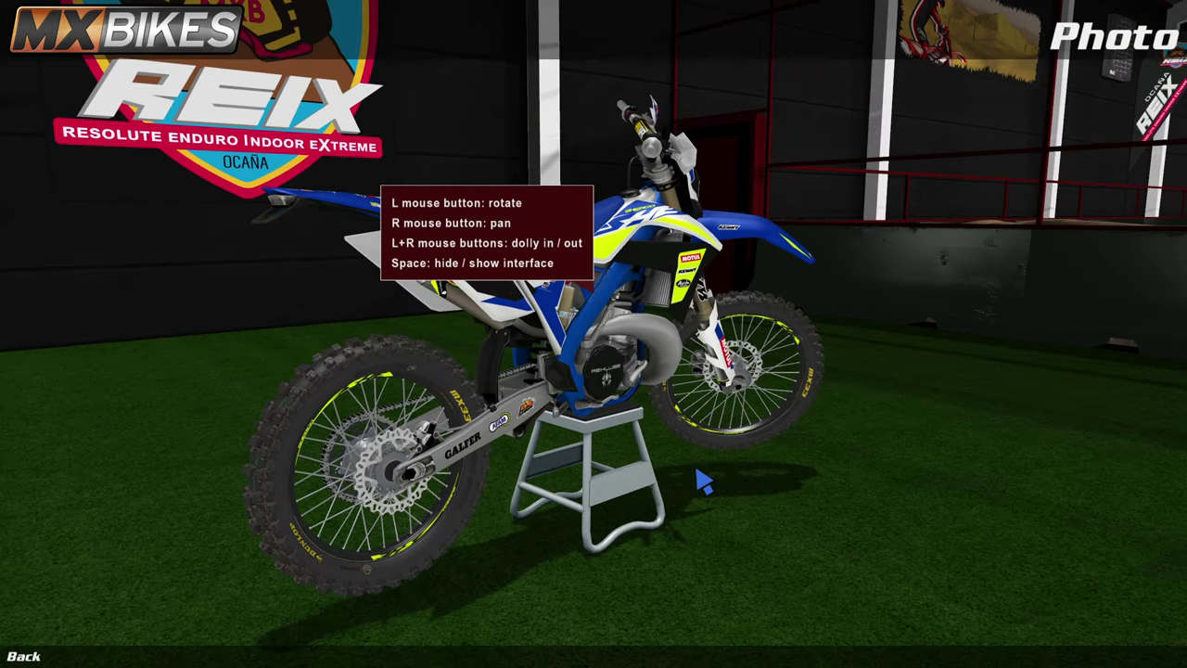
{"action": "left_click_drag", "start_coordinate": [705, 481], "coordinate": [681, 478]}
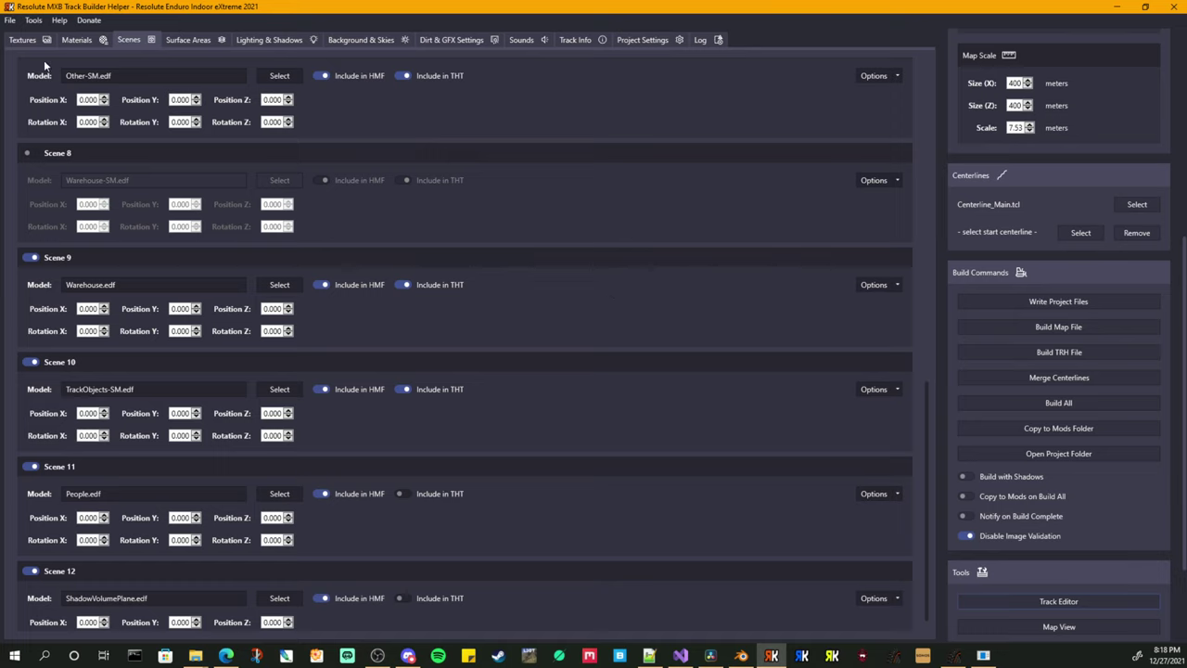
Review the Track Info photo settings, leaving Steer on Right, and open the Track Editor
{"action": "left_click", "coordinate": [582, 42]}
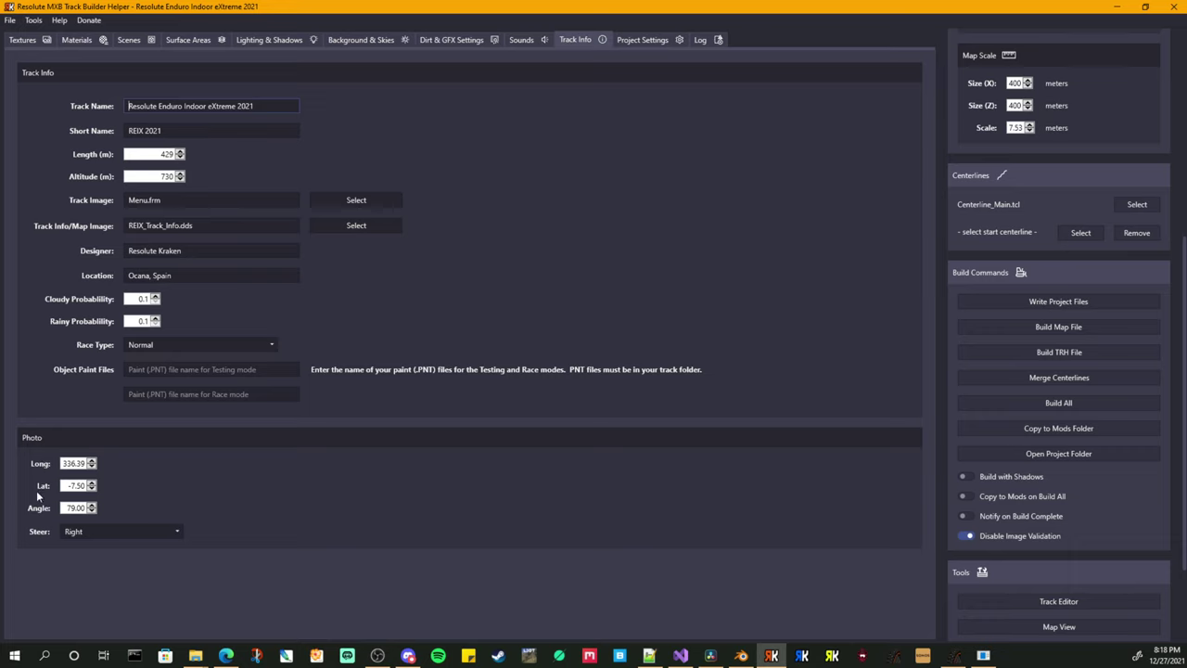
{"action": "left_click", "coordinate": [119, 537]}
{"action": "left_click", "coordinate": [119, 537]}
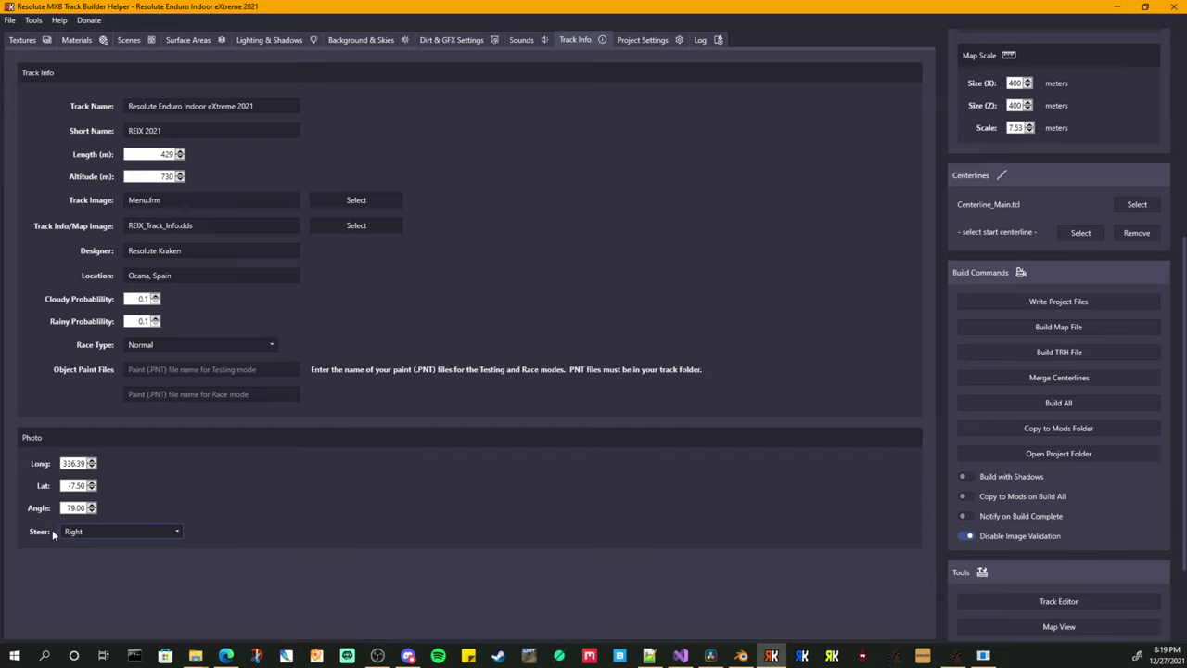
{"action": "left_click", "coordinate": [101, 535]}
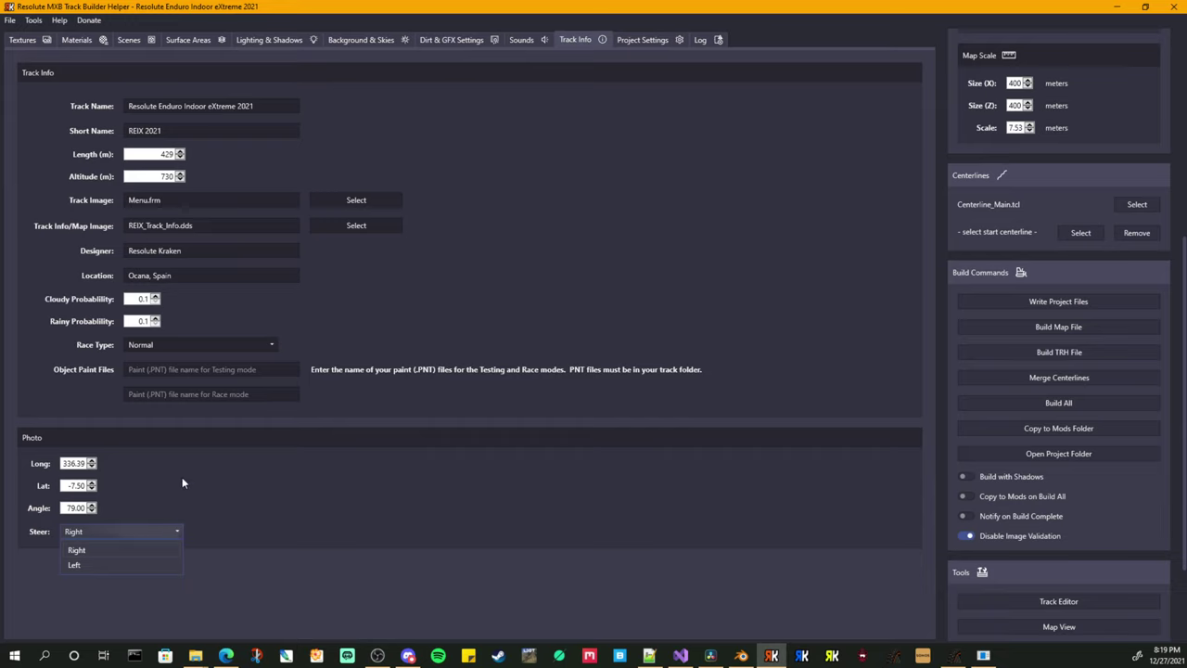
{"action": "left_click", "coordinate": [206, 495]}
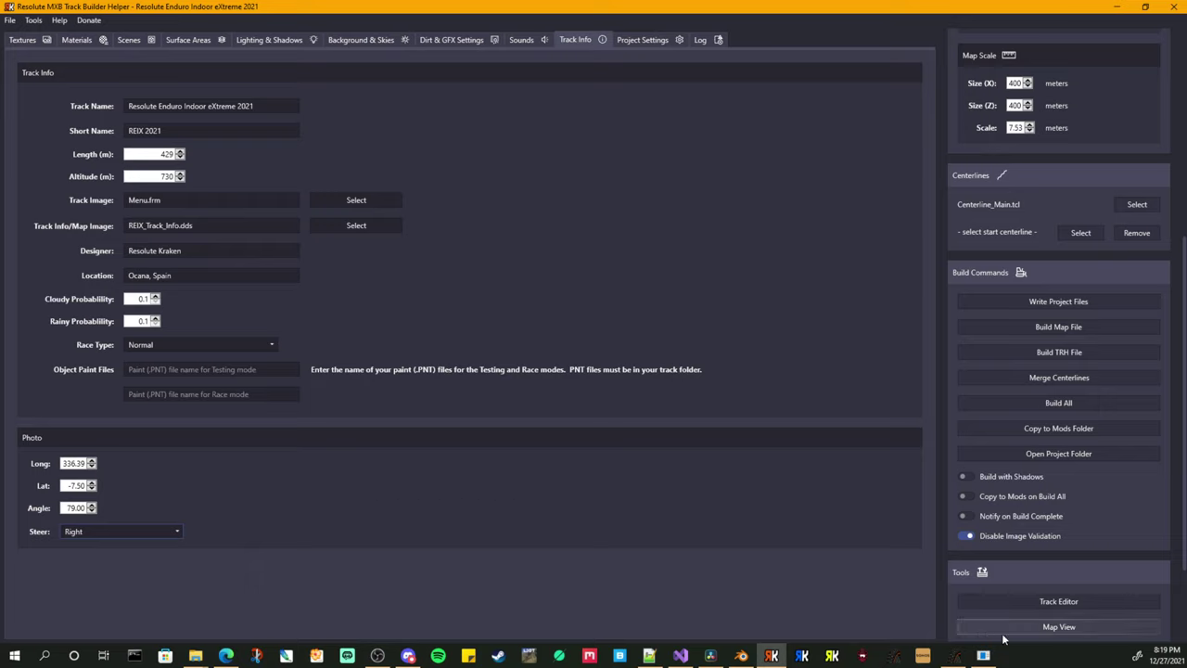
{"action": "left_click", "coordinate": [1060, 605]}
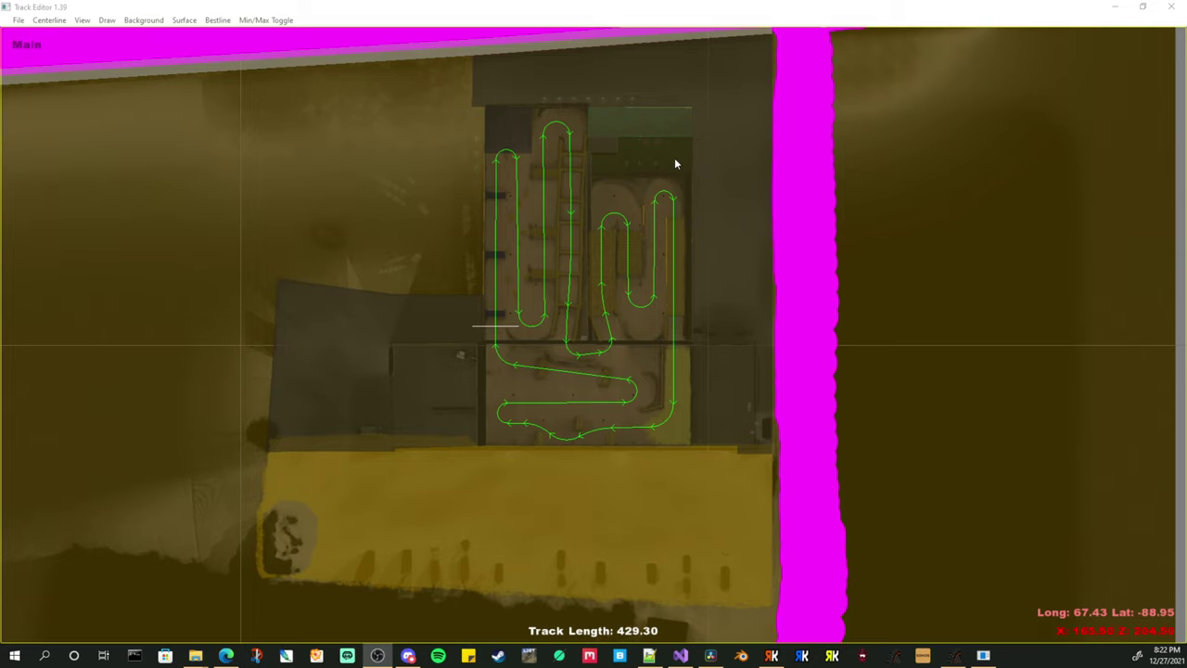
Zoom into the REIX track map and pan to centre the top-right hairpin
{"action": "scroll", "coordinate": [544, 348], "scroll_direction": "up", "scroll_amount": 5}
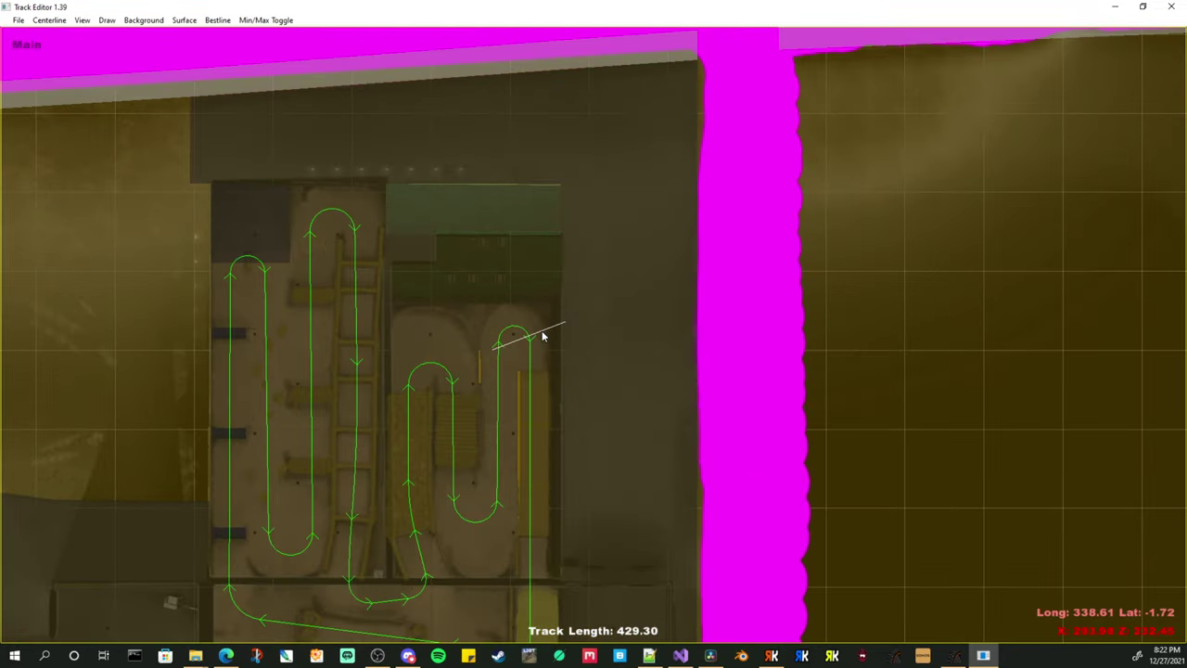
{"action": "scroll", "coordinate": [544, 335], "scroll_direction": "up", "scroll_amount": 4}
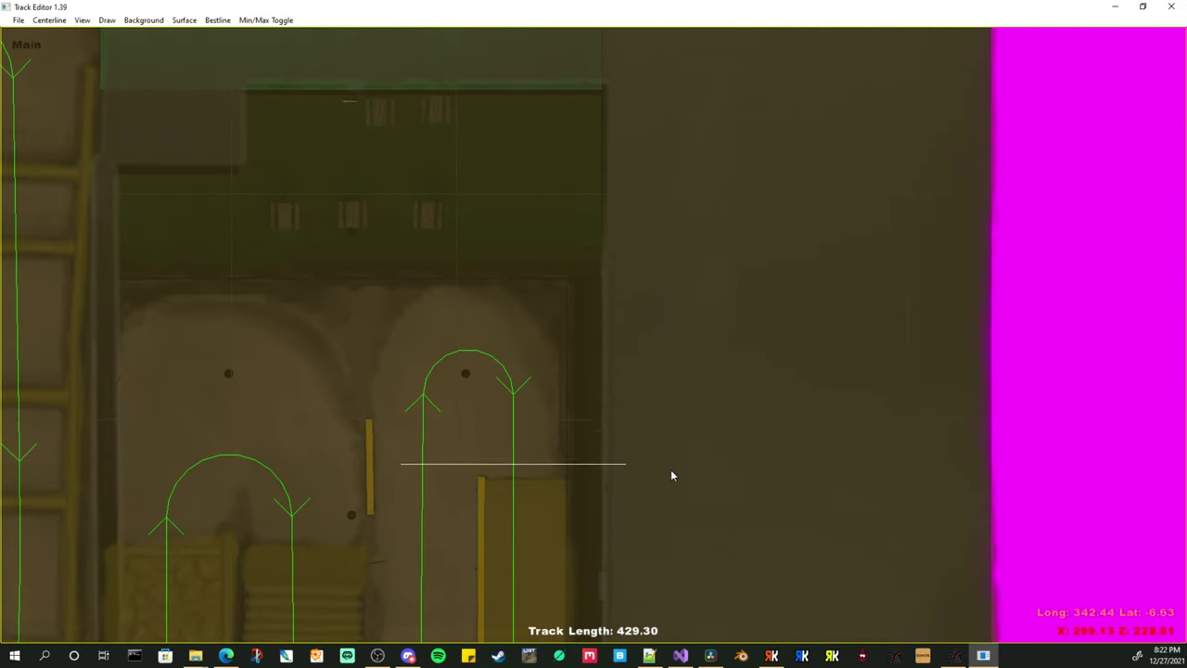
{"action": "left_click_drag", "start_coordinate": [825, 511], "coordinate": [1016, 501]}
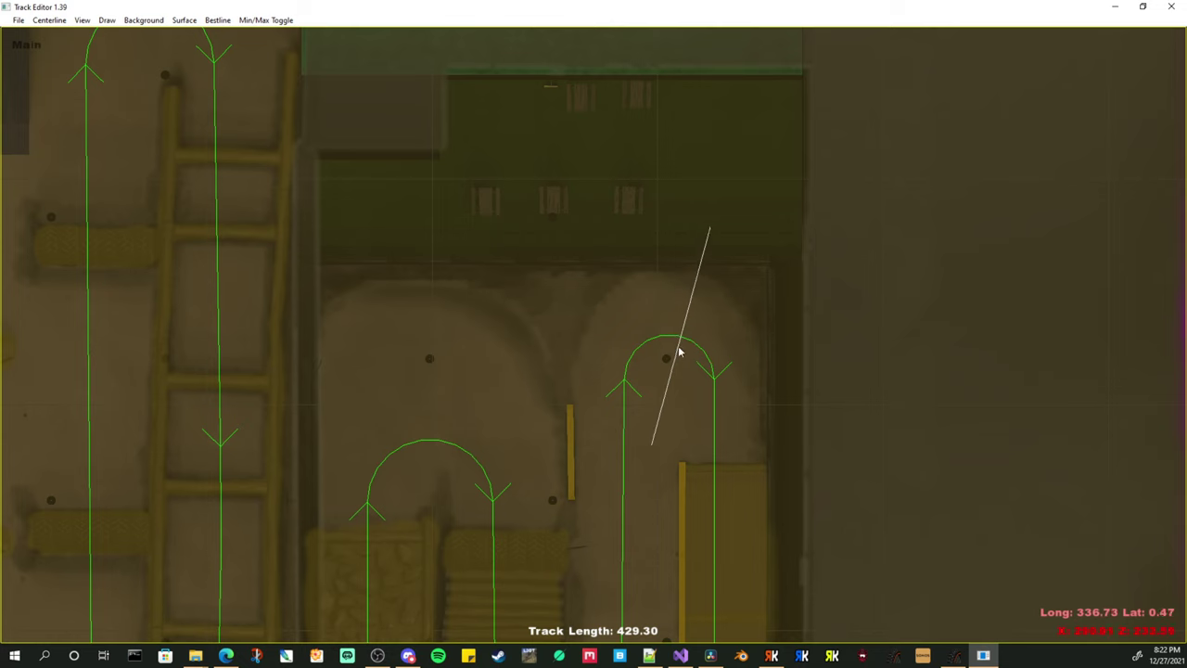
{"action": "scroll", "coordinate": [691, 291], "scroll_direction": "down", "scroll_amount": 2}
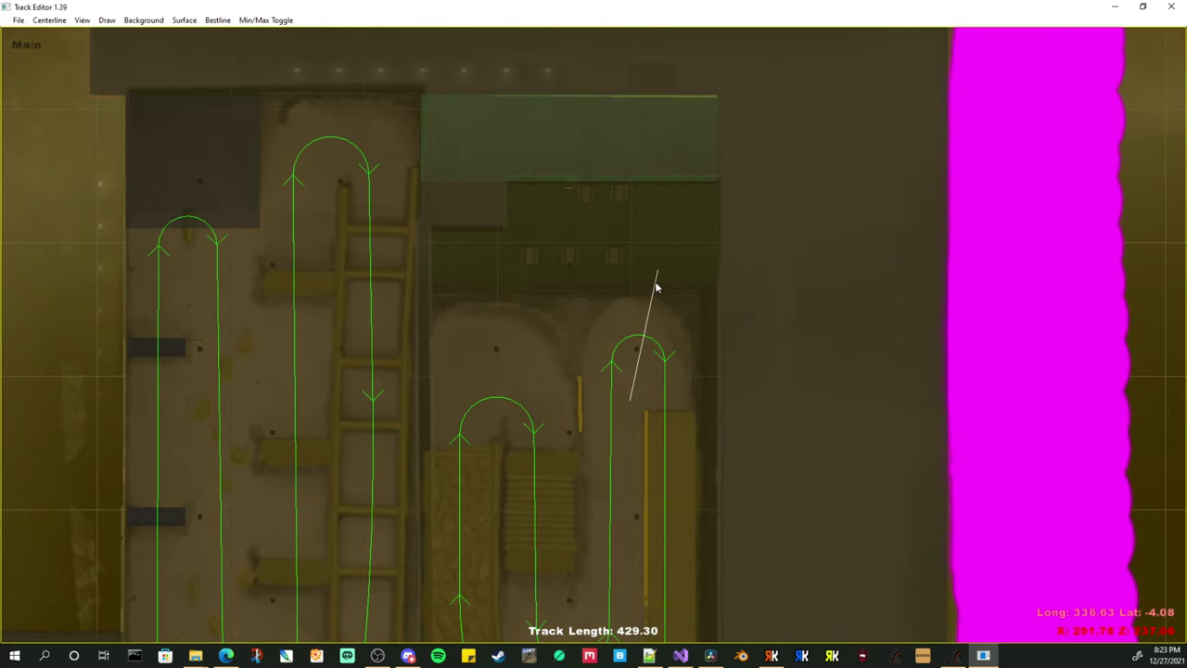
{"action": "scroll", "coordinate": [661, 247], "scroll_direction": "down", "scroll_amount": 2}
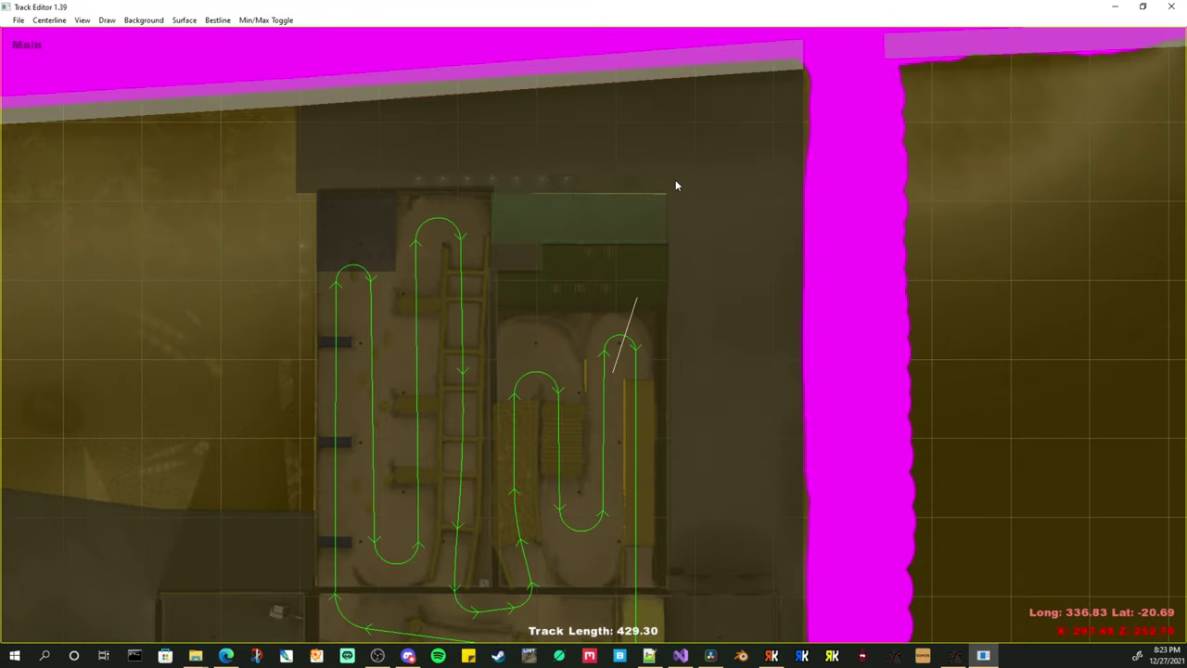
{"action": "scroll", "coordinate": [675, 185], "scroll_direction": "down", "scroll_amount": 4}
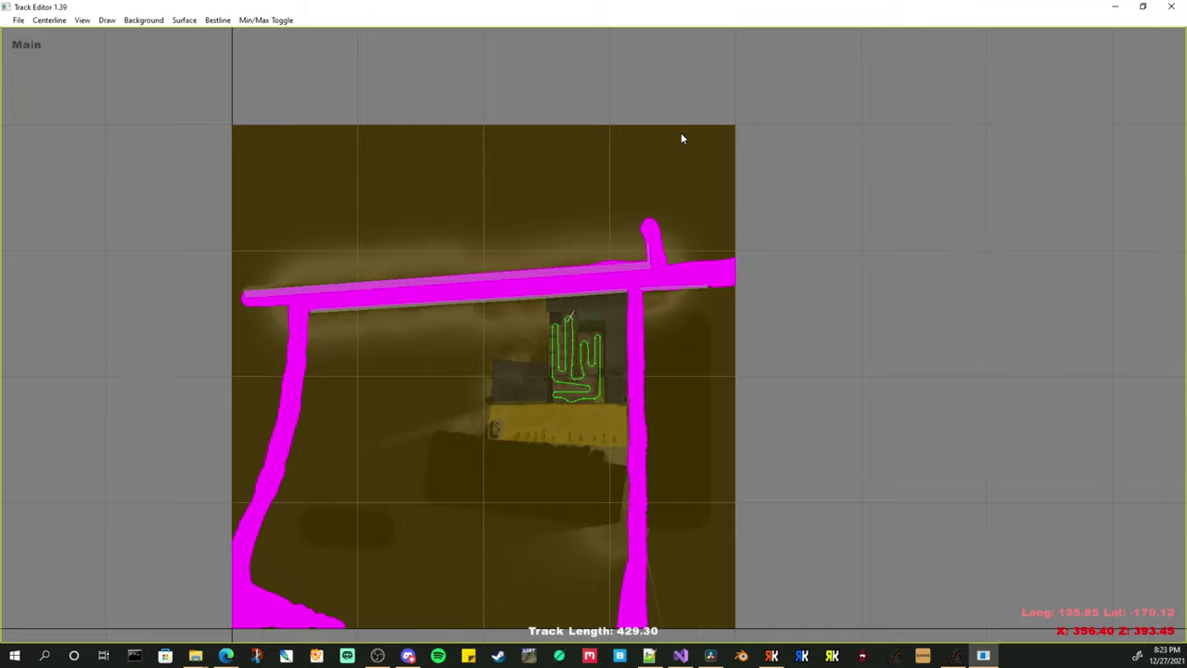
{"action": "scroll", "coordinate": [668, 167], "scroll_direction": "down", "scroll_amount": 1}
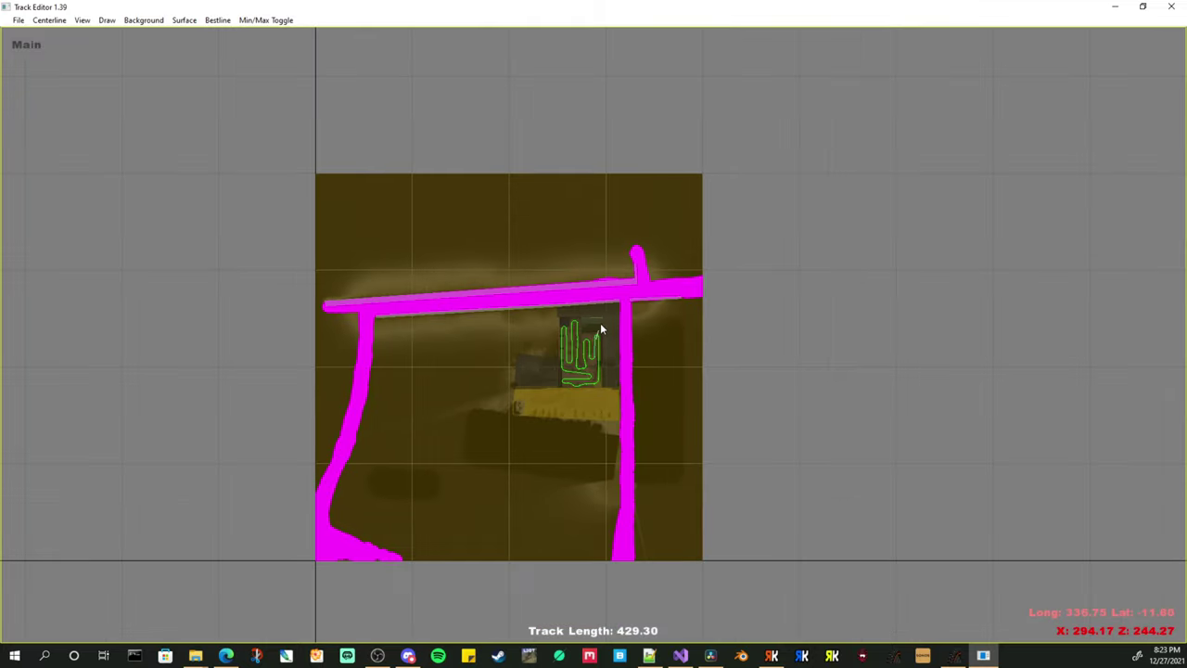
{"action": "scroll", "coordinate": [601, 323], "scroll_direction": "up", "scroll_amount": 5}
{"action": "scroll", "coordinate": [600, 323], "scroll_direction": "up", "scroll_amount": 5}
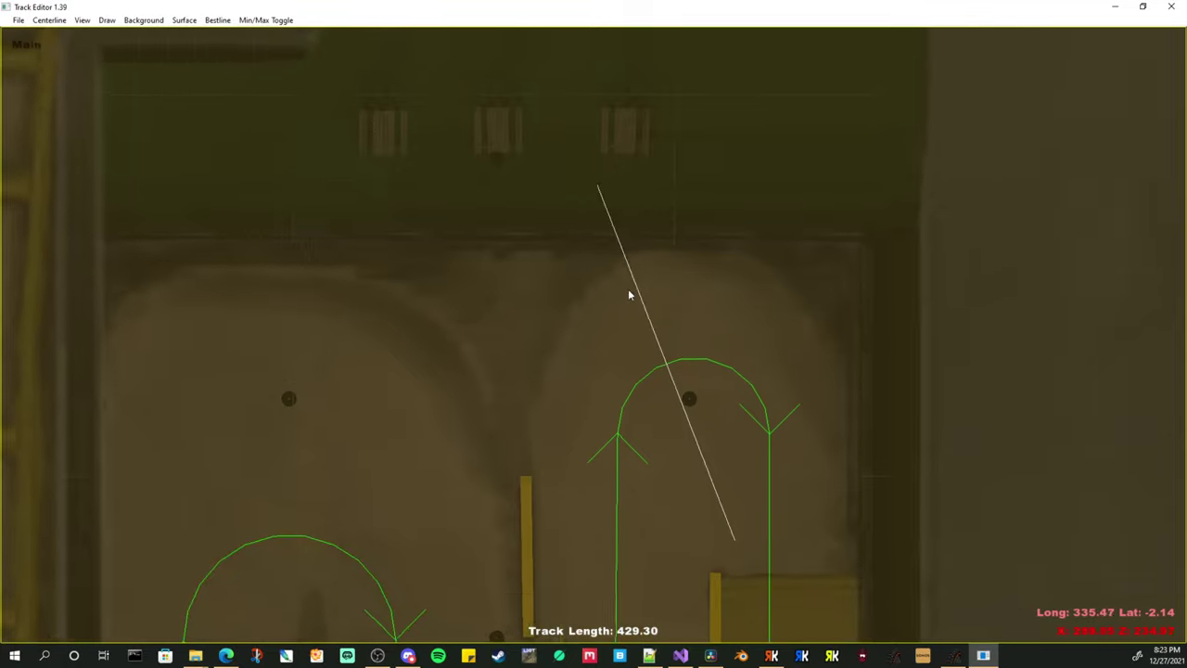
{"action": "scroll", "coordinate": [497, 343], "scroll_direction": "down", "scroll_amount": 1}
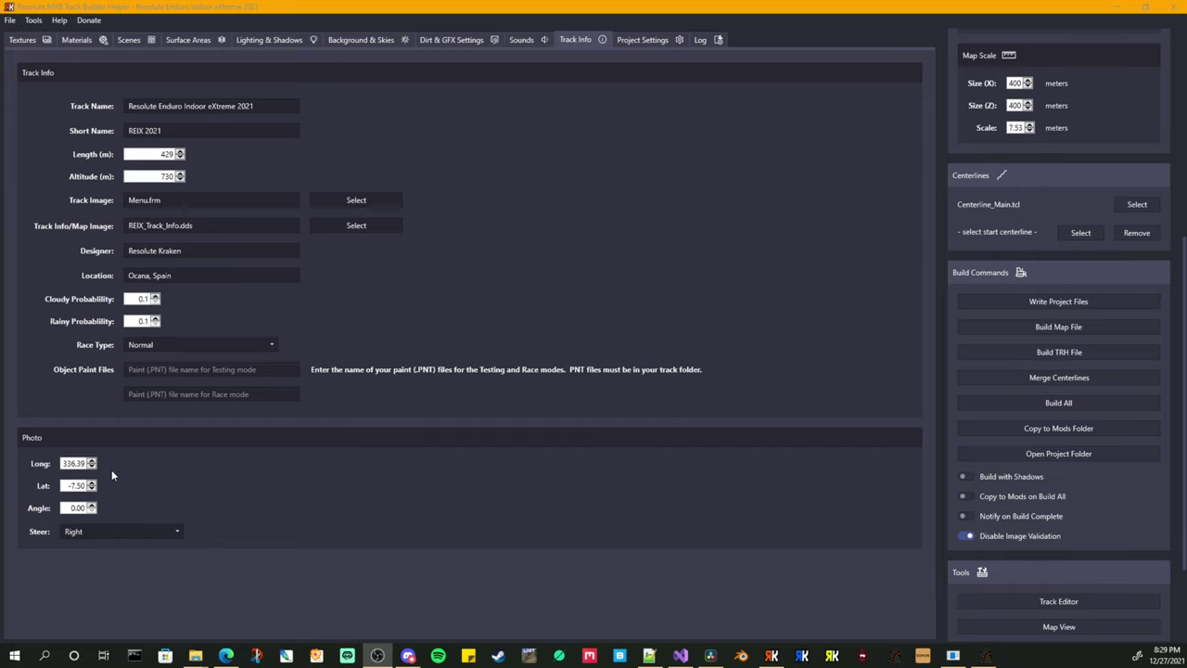
Write the REIX project files and copy the built track into the MX Bikes mods folder
{"action": "left_click", "coordinate": [1053, 299]}
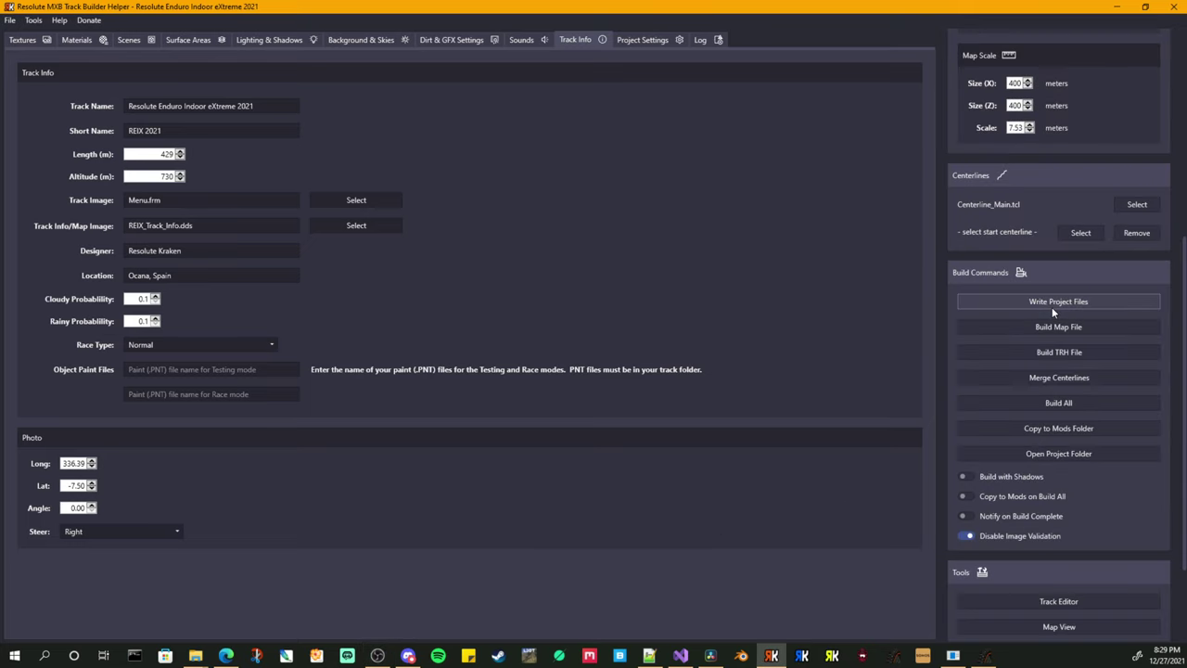
{"action": "left_click", "coordinate": [1062, 430]}
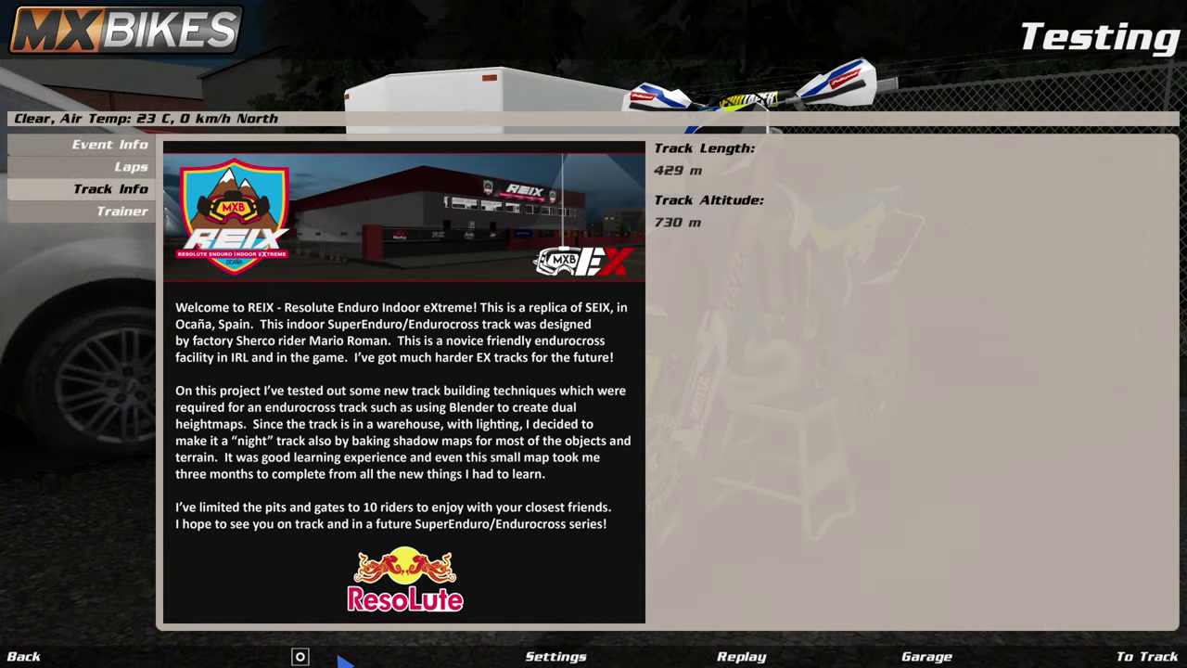
{"action": "left_click", "coordinate": [300, 656]}
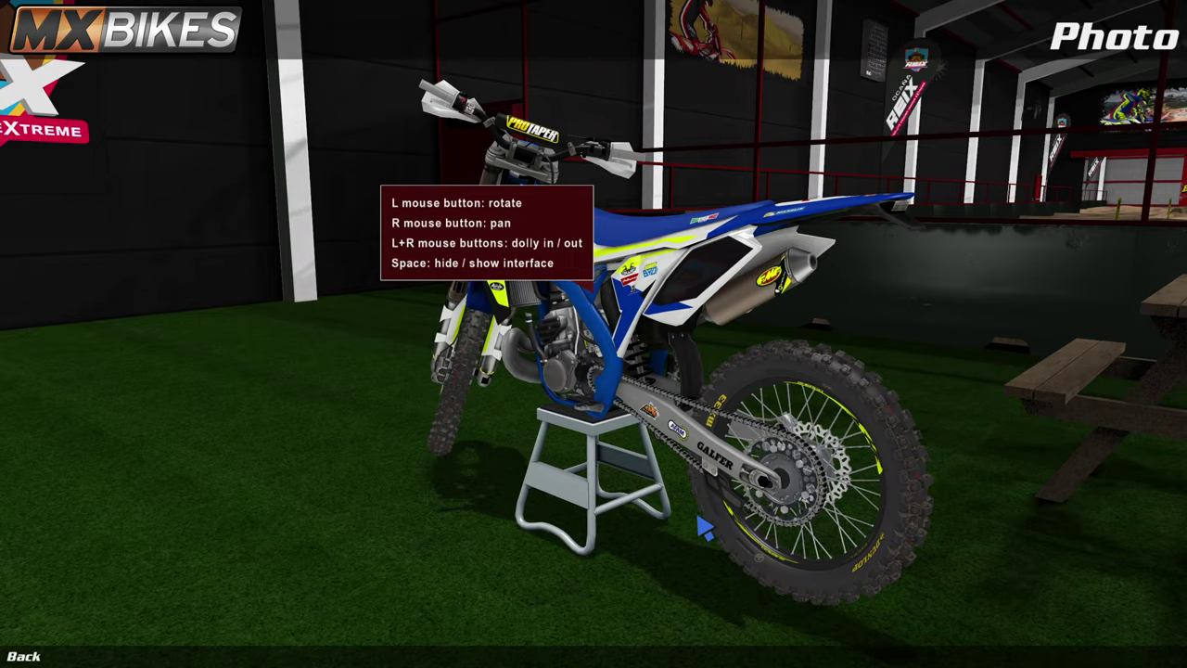
{"action": "left_click_drag", "start_coordinate": [706, 529], "coordinate": [798, 432]}
{"action": "key", "text": "space"}
{"action": "key", "text": "space"}
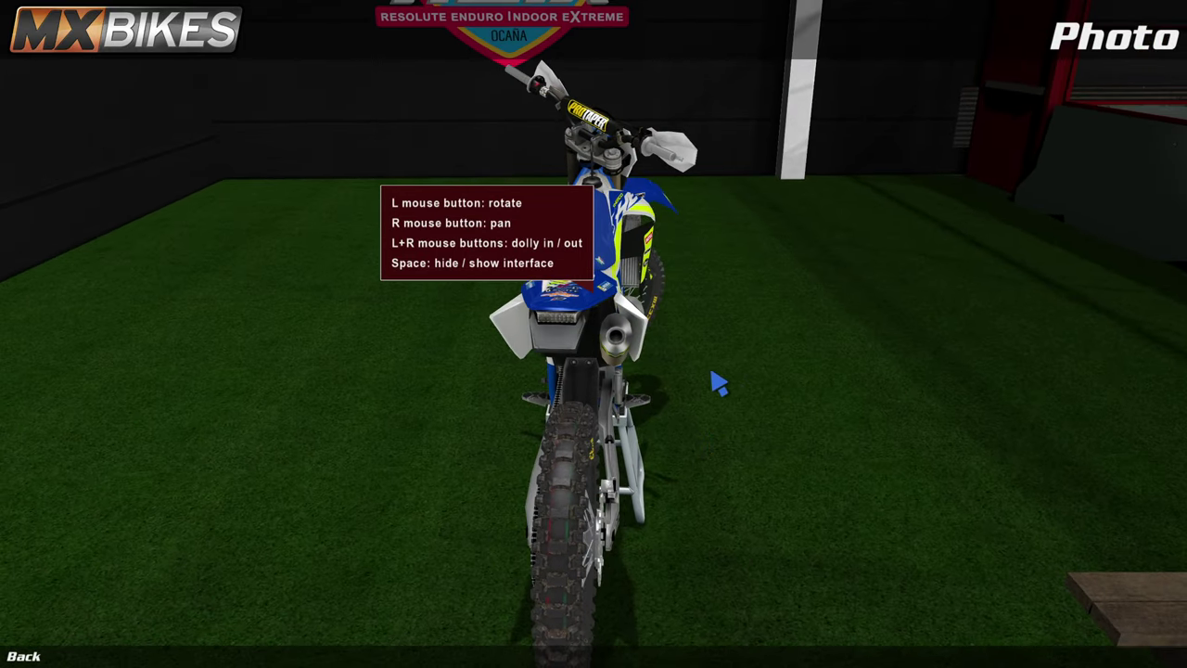
{"action": "key", "text": "space"}
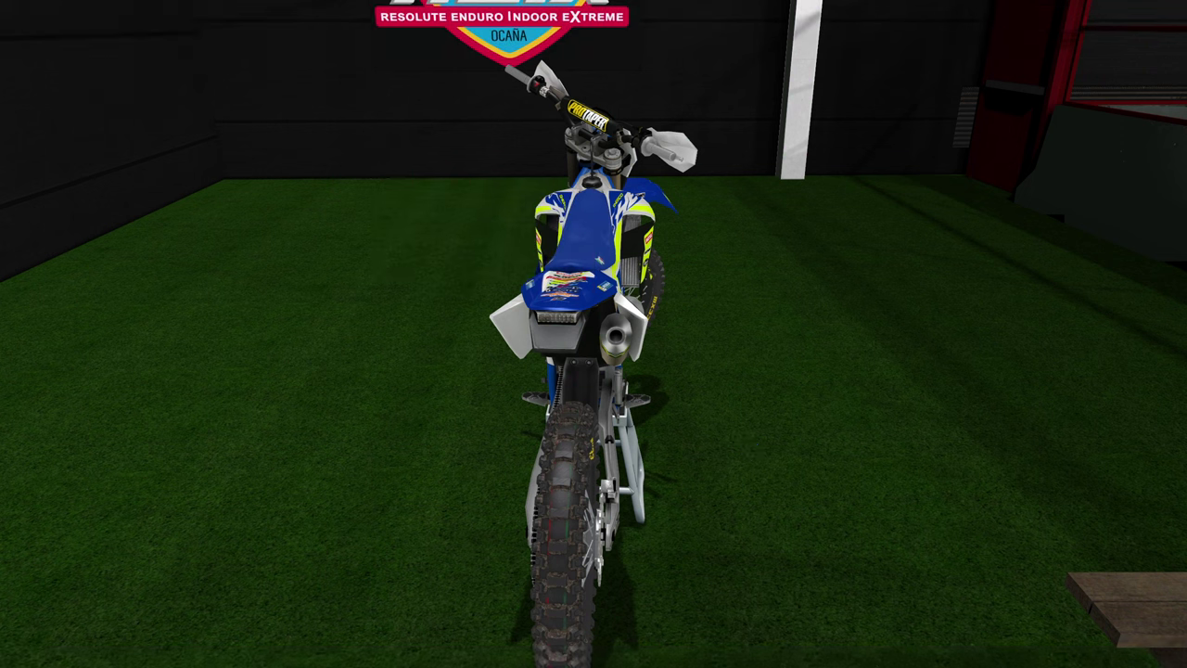
{"action": "key", "text": "space"}
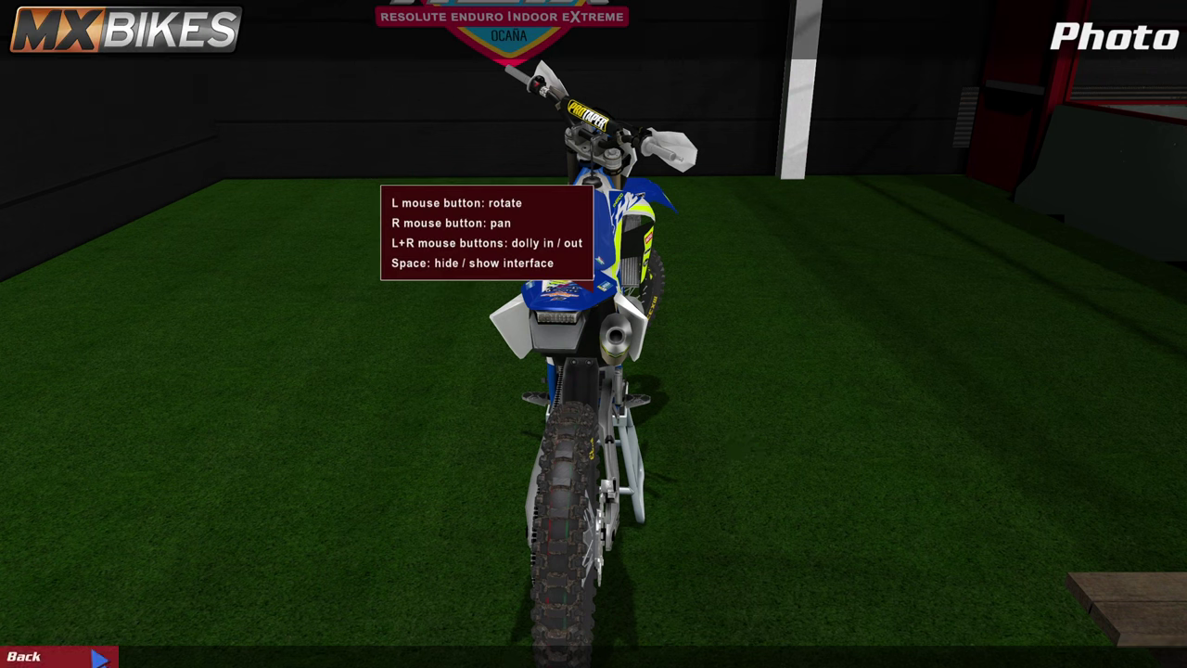
{"action": "left_click", "coordinate": [93, 655]}
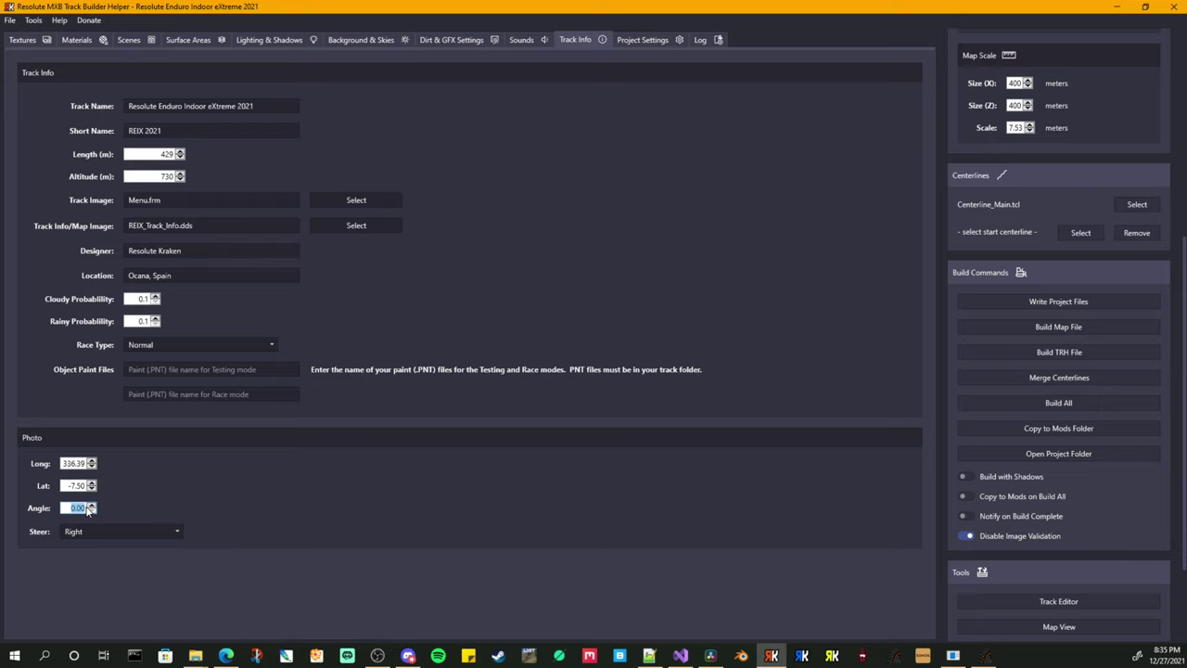
Enter a photo angle of 79, then write the project files and copy them to mods
{"action": "type", "text": "79"}
{"action": "key", "text": "Return"}
{"action": "left_click", "coordinate": [1061, 305]}
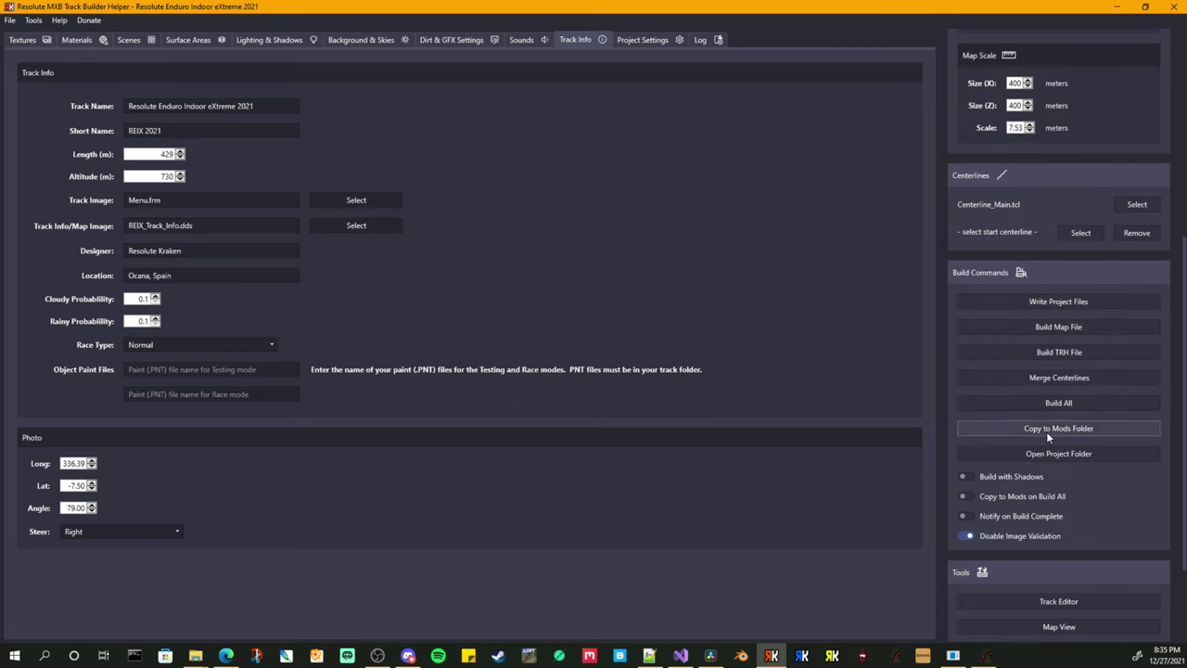
{"action": "left_click", "coordinate": [1047, 431]}
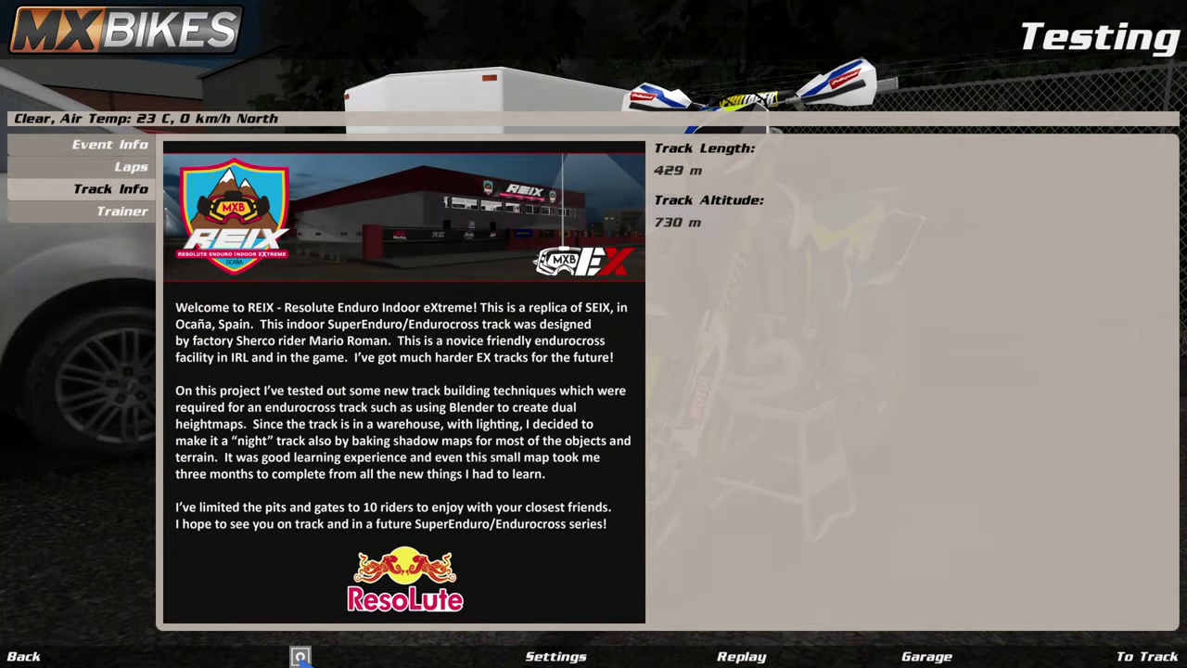
Open photo mode, orbit to a side view of the bike, and hide the interface with Space
{"action": "left_click", "coordinate": [300, 657]}
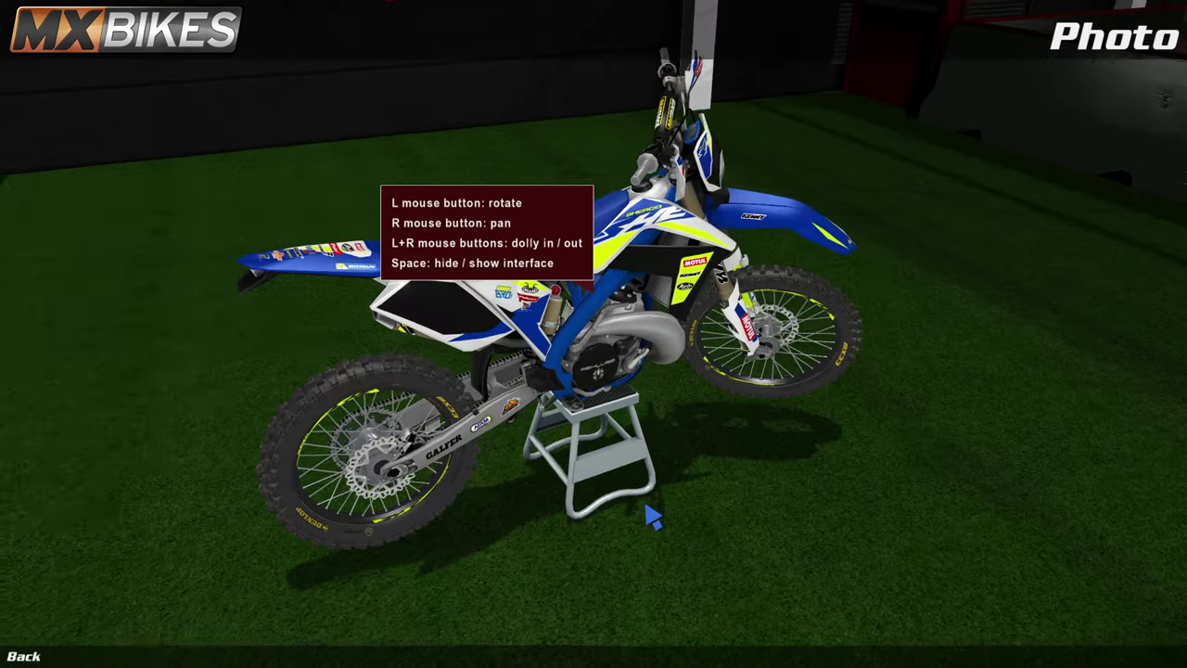
{"action": "left_click_drag", "start_coordinate": [653, 518], "coordinate": [665, 541]}
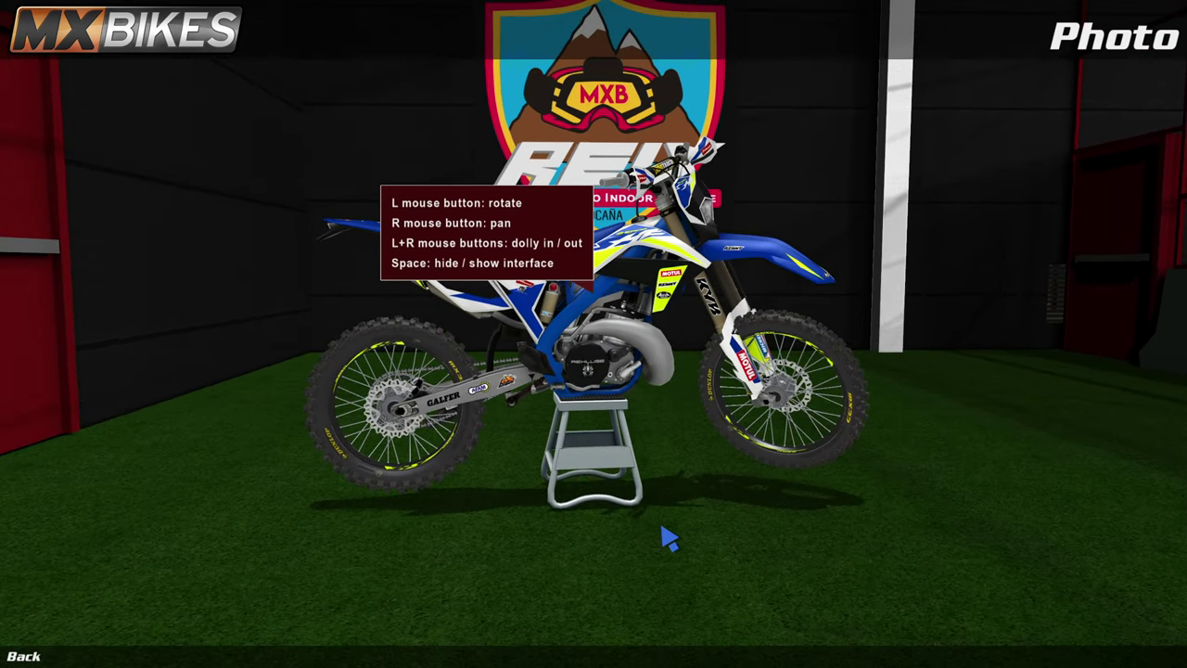
{"action": "key", "text": "space"}
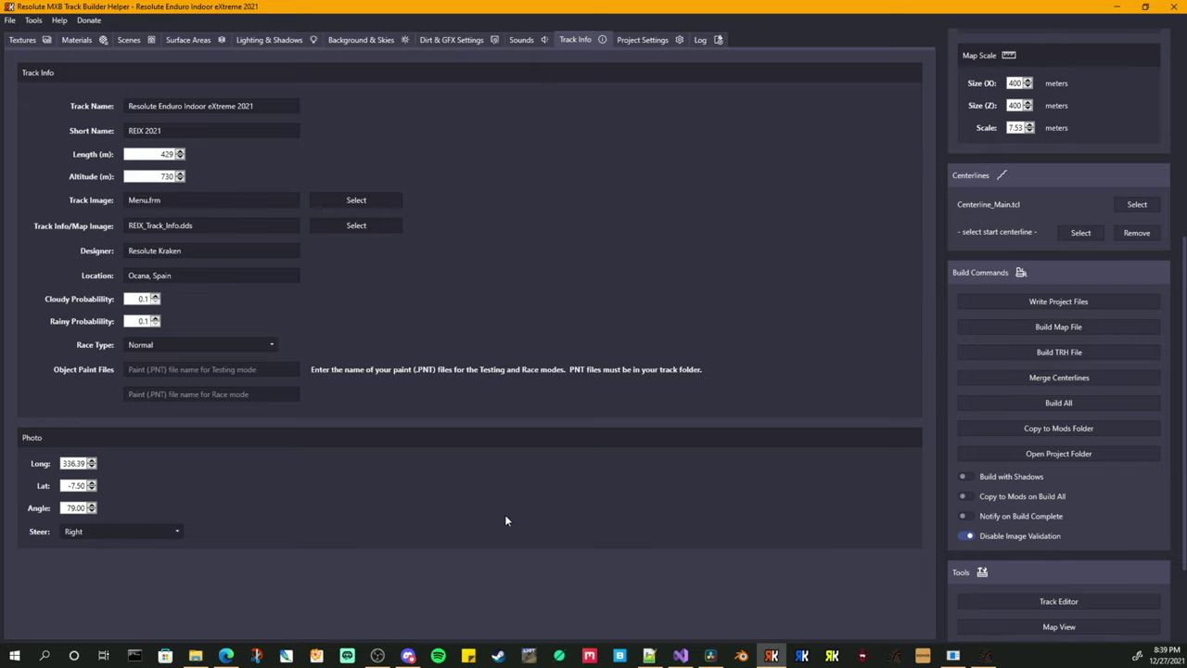
Open the project folder in File Explorer and go into the REIX 2021 folder
{"action": "left_click", "coordinate": [1060, 457]}
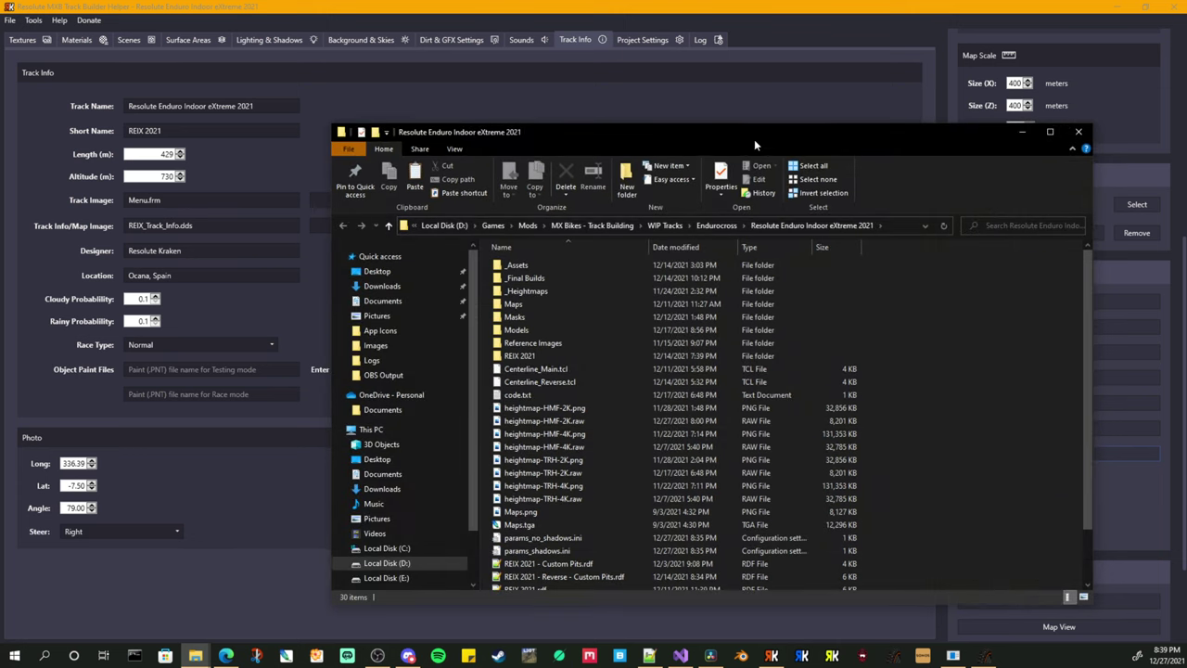
{"action": "left_click_drag", "start_coordinate": [753, 138], "coordinate": [656, 102]}
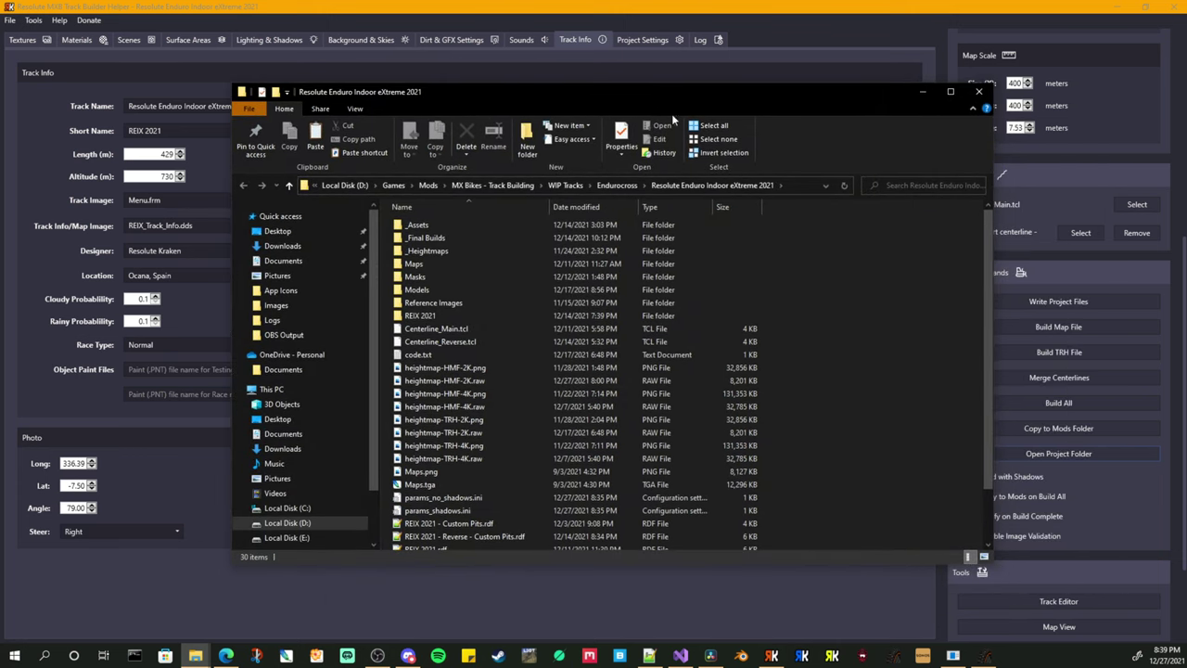
{"action": "double_click", "coordinate": [432, 315]}
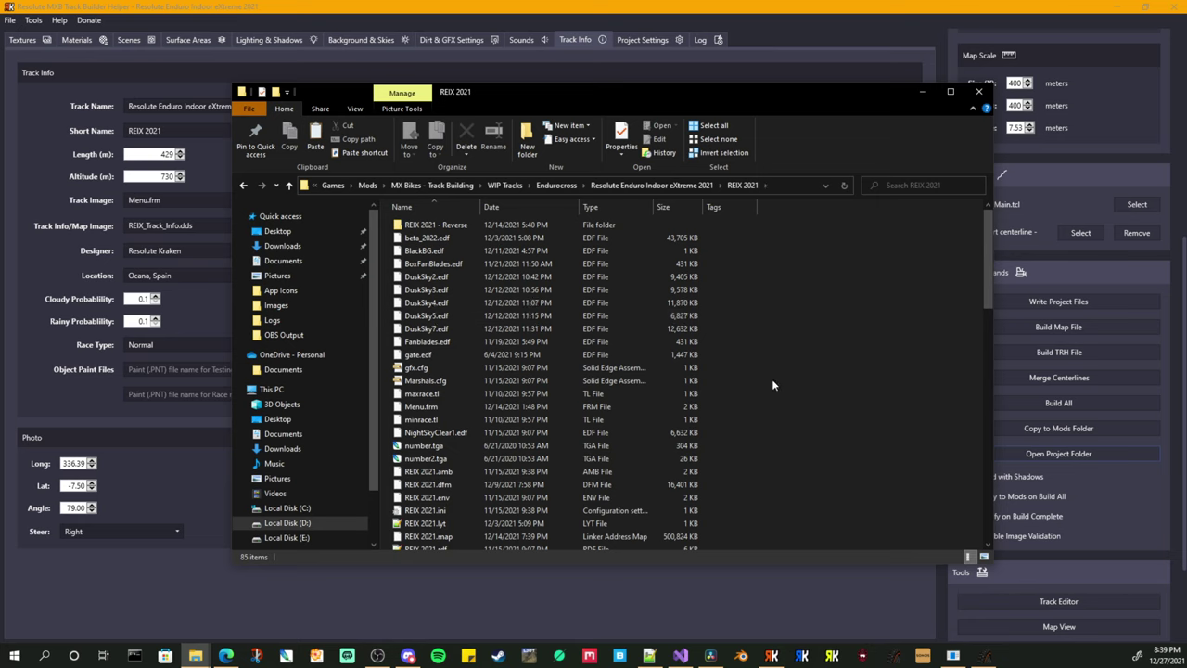
{"action": "scroll", "coordinate": [771, 375], "scroll_direction": "down", "scroll_amount": 3}
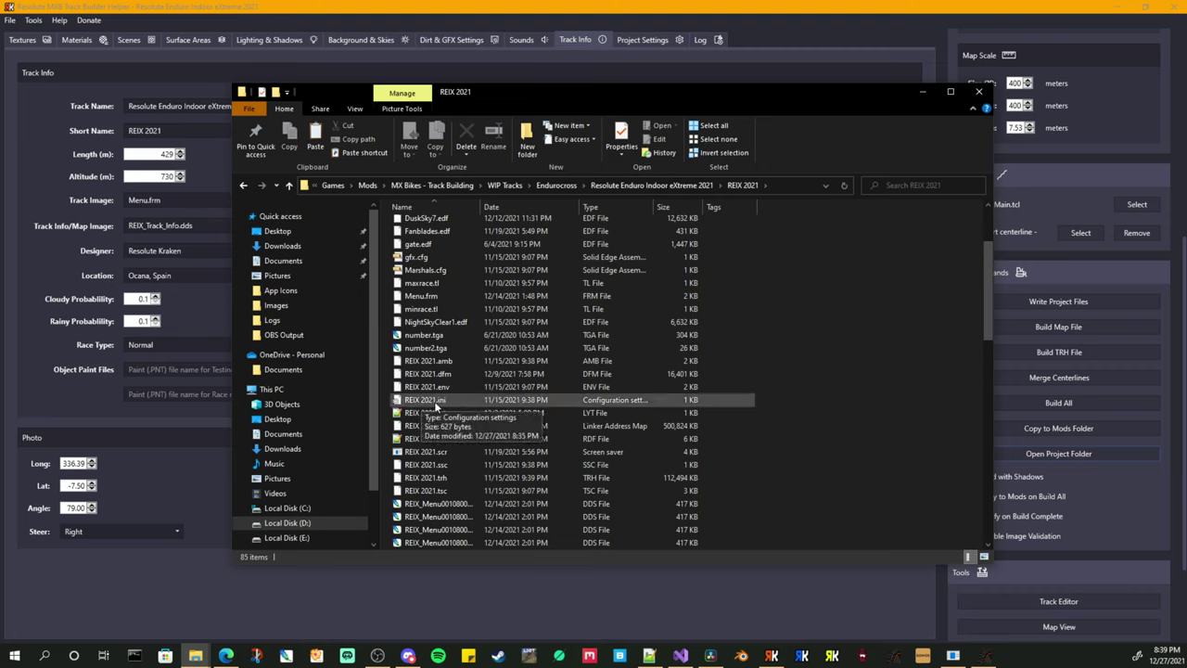
Open the Folder Options dialog from the View menu
{"action": "right_click", "coordinate": [431, 400]}
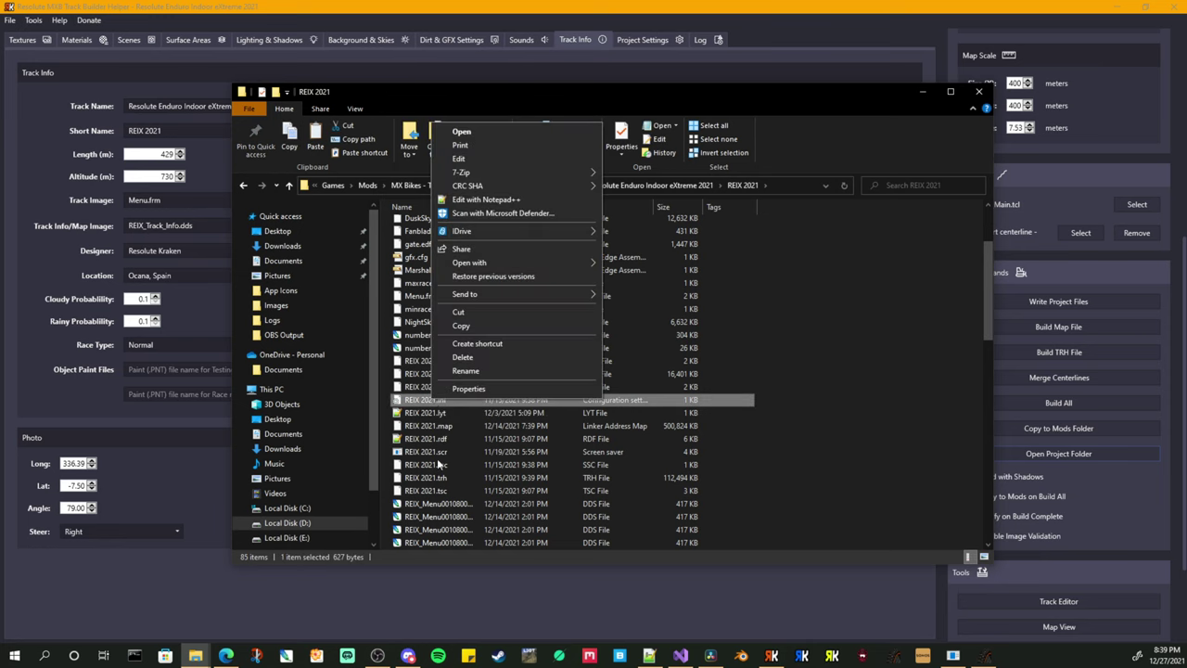
{"action": "left_click", "coordinate": [440, 439]}
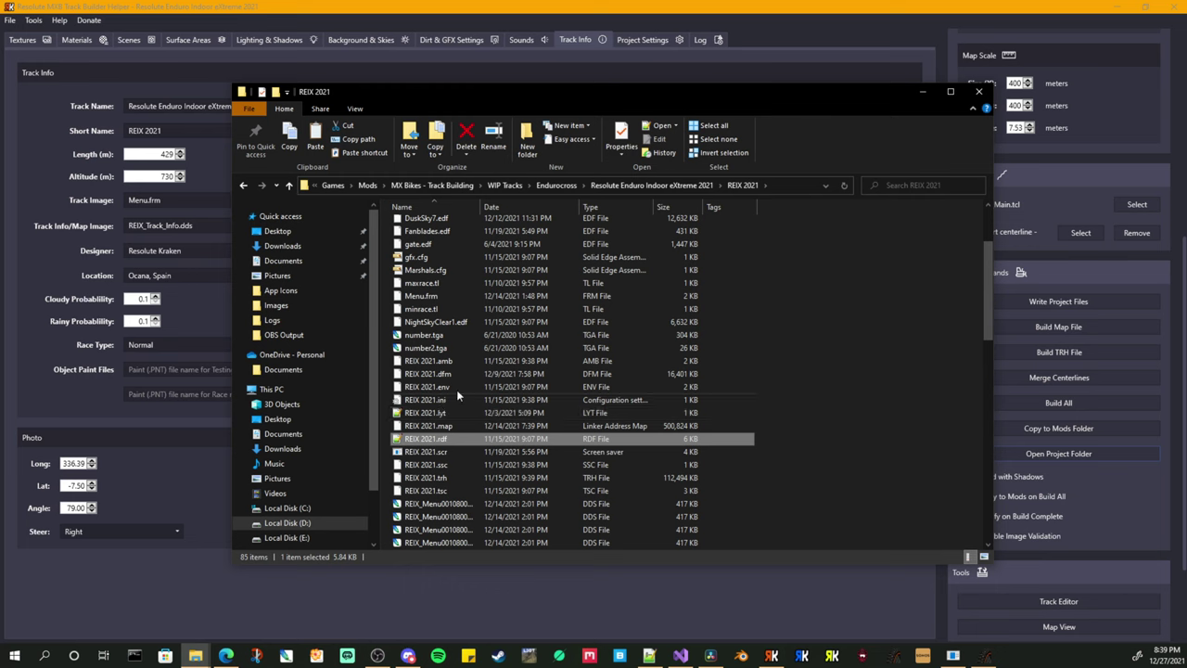
{"action": "left_click", "coordinate": [354, 111]}
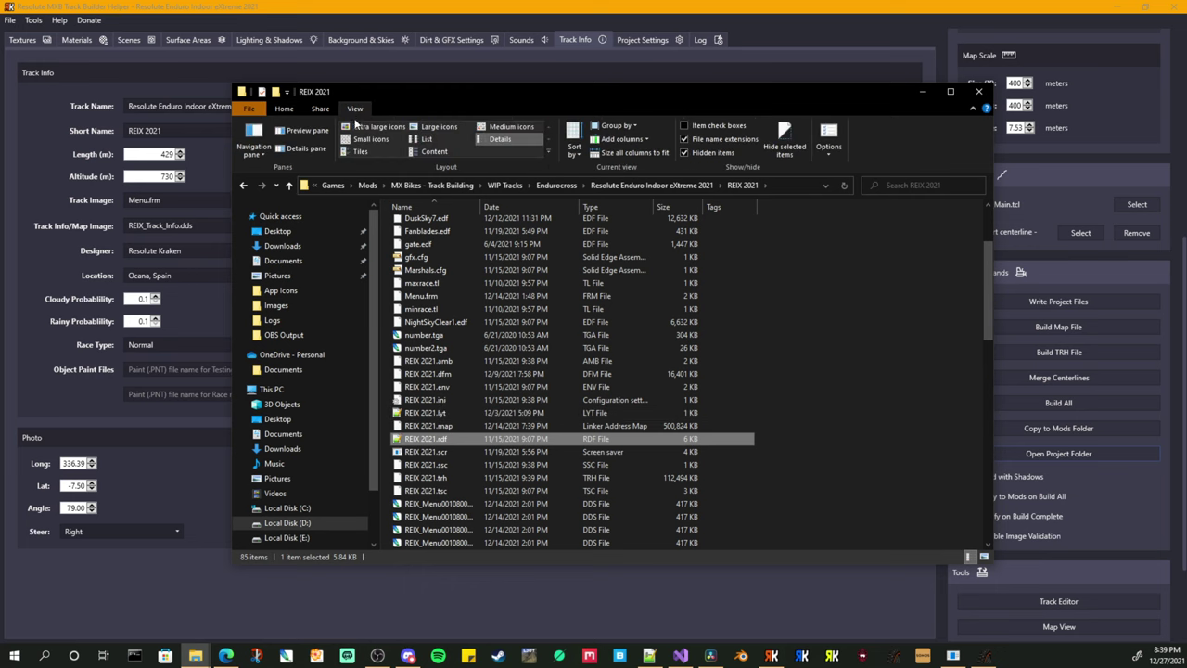
{"action": "left_click", "coordinate": [370, 127]}
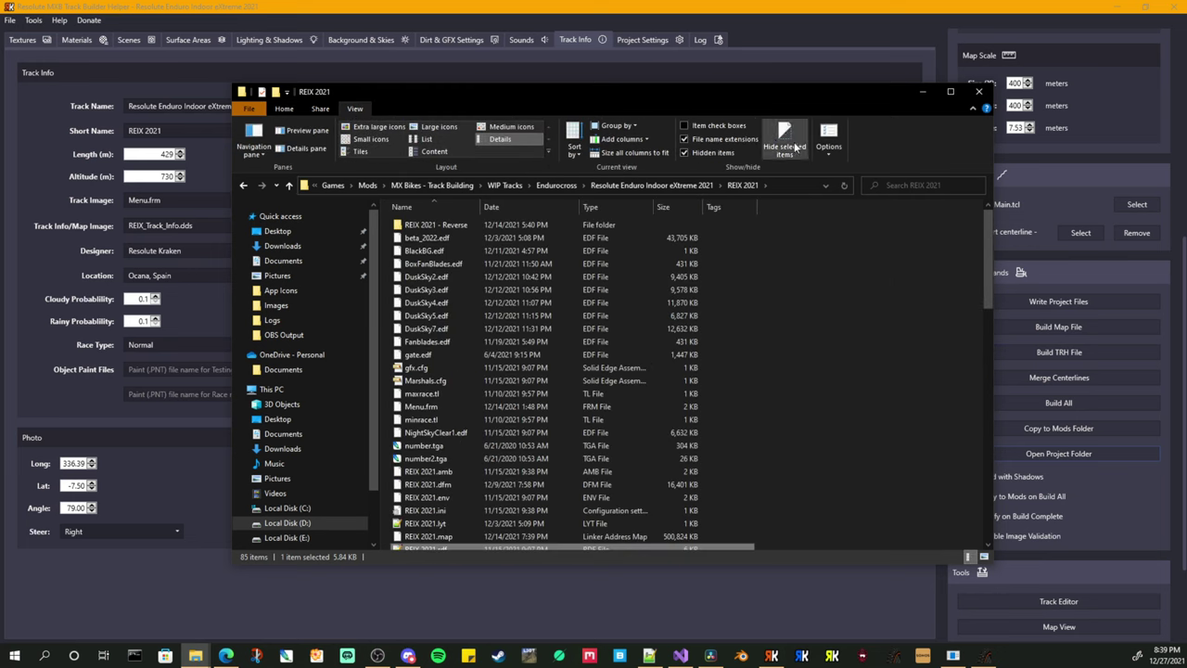
{"action": "left_click", "coordinate": [829, 137]}
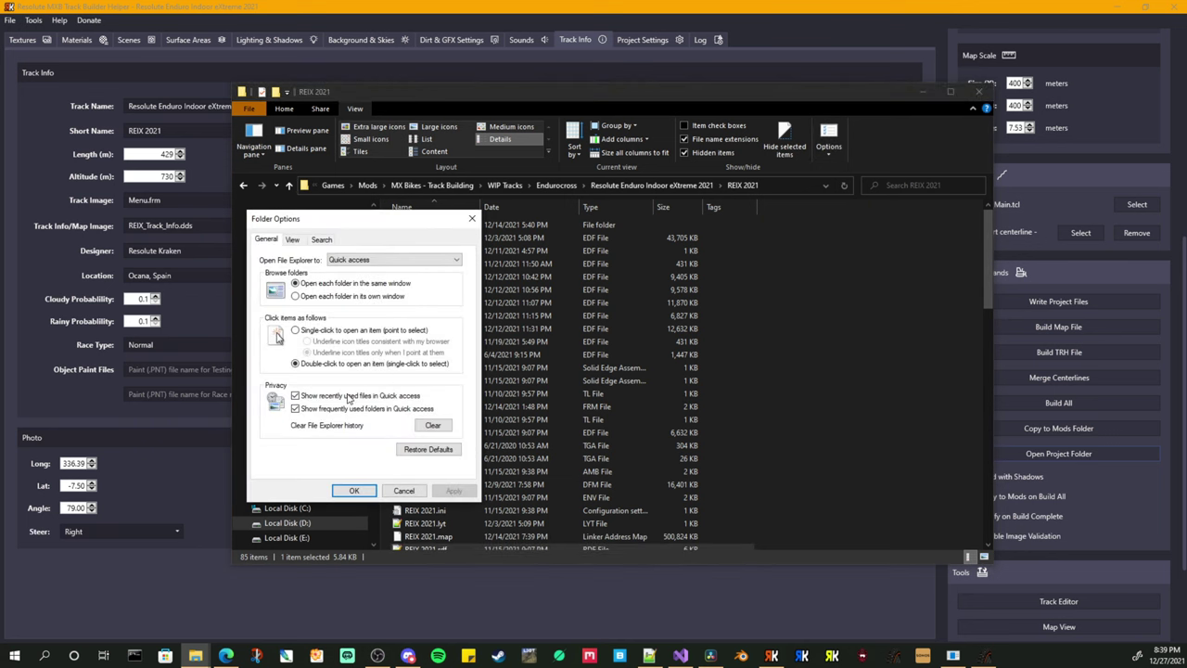
Uncheck 'Hide extensions for known file types' on the View tab, apply, and close with OK
{"action": "left_click", "coordinate": [293, 239]}
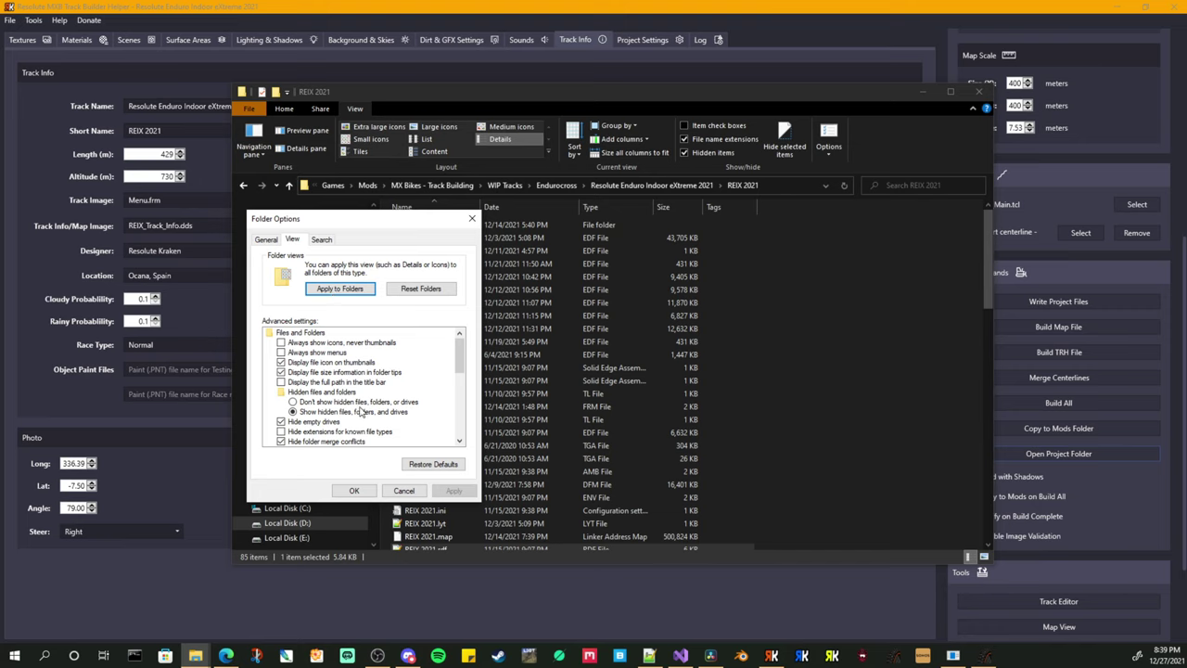
{"action": "scroll", "coordinate": [360, 408], "scroll_direction": "down", "scroll_amount": 2}
{"action": "scroll", "coordinate": [359, 408], "scroll_direction": "down", "scroll_amount": 1}
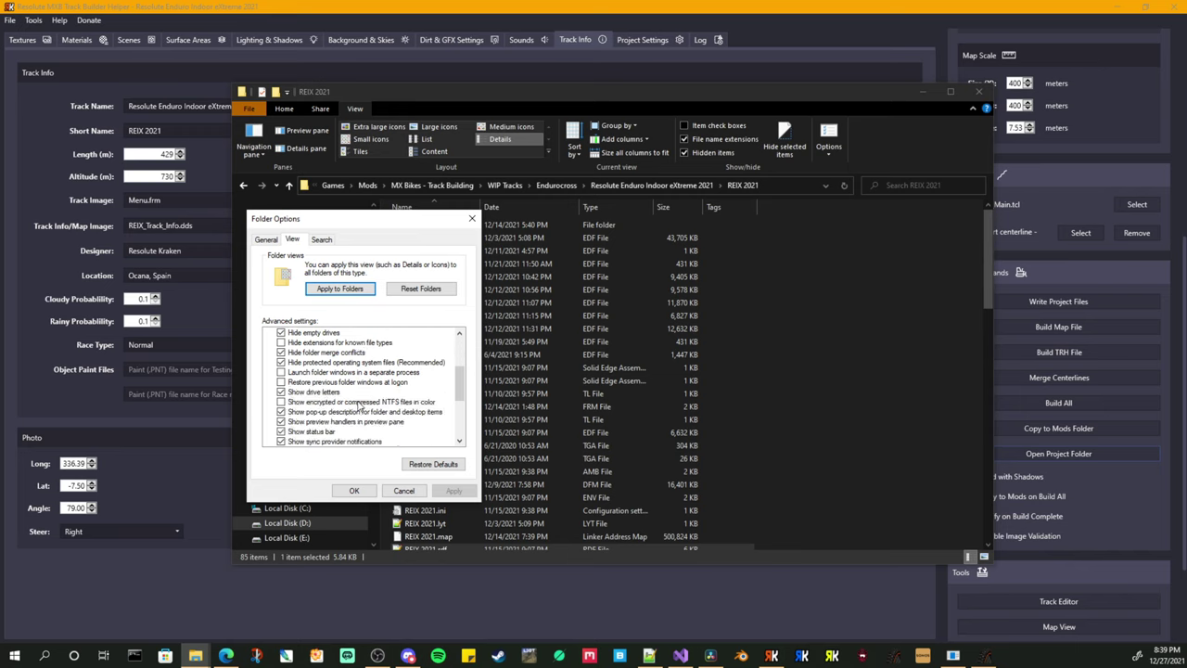
{"action": "scroll", "coordinate": [387, 433], "scroll_direction": "down", "scroll_amount": 3}
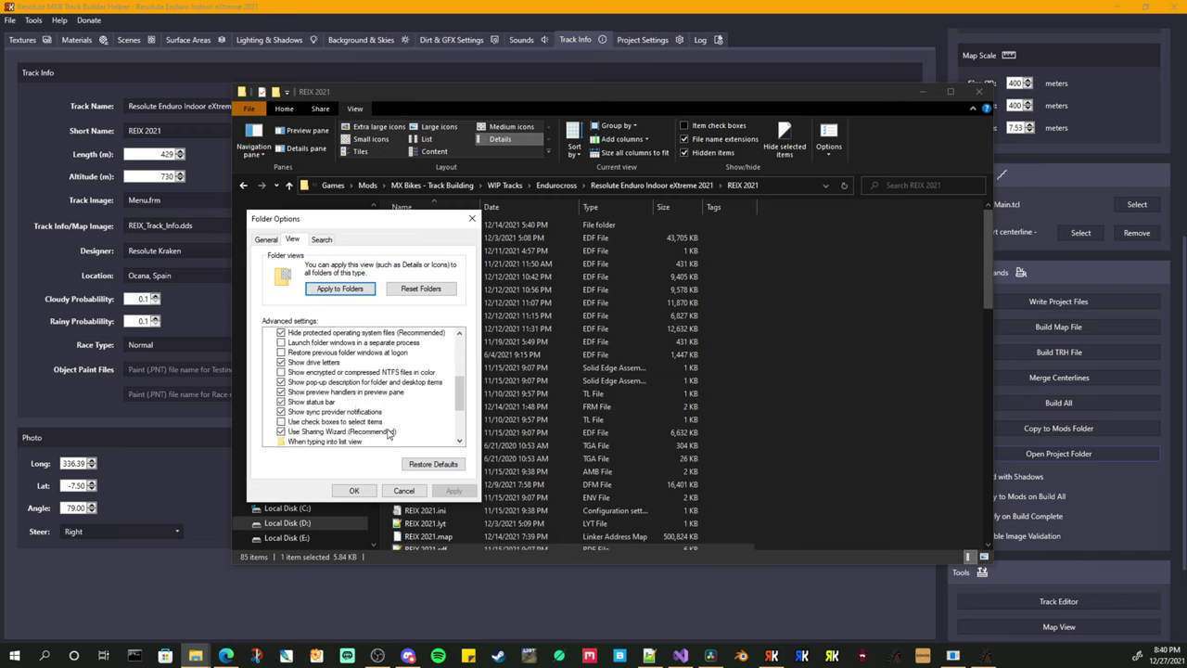
{"action": "scroll", "coordinate": [397, 422], "scroll_direction": "up", "scroll_amount": 3}
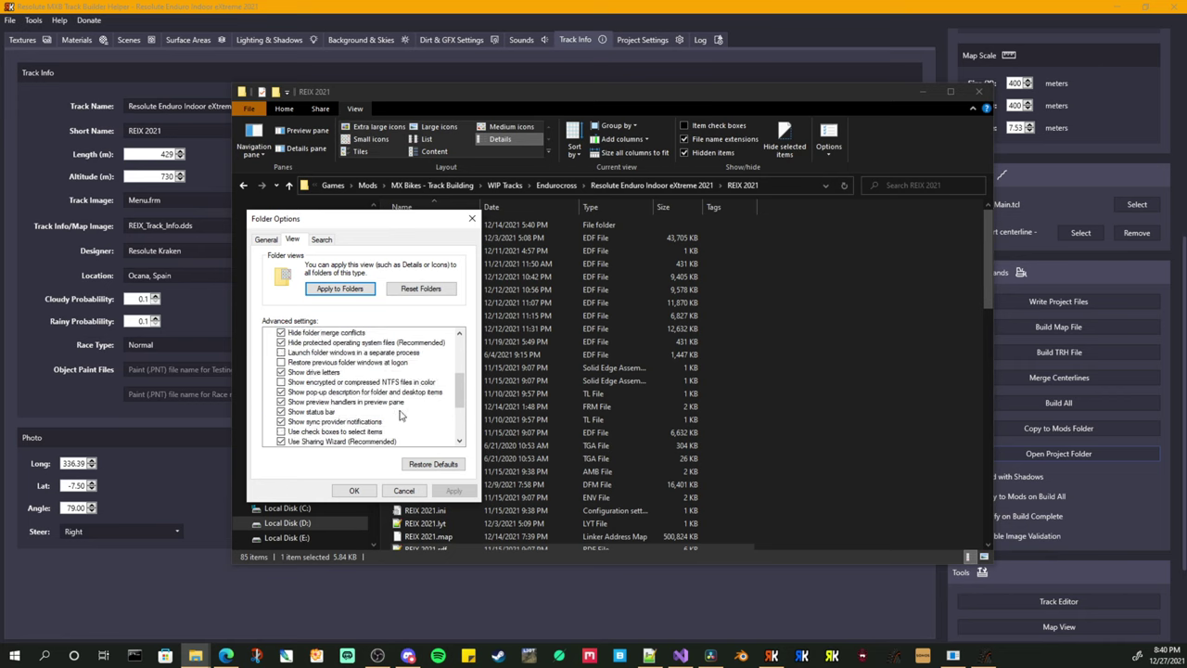
{"action": "scroll", "coordinate": [400, 415], "scroll_direction": "up", "scroll_amount": 1}
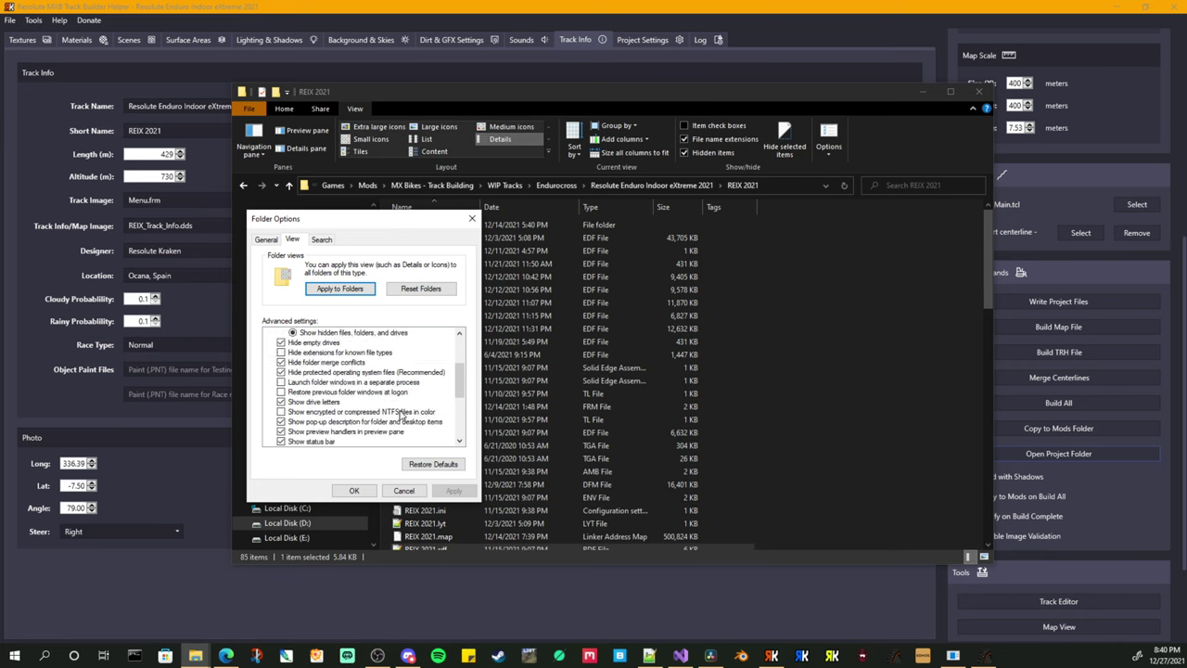
{"action": "left_click", "coordinate": [302, 357]}
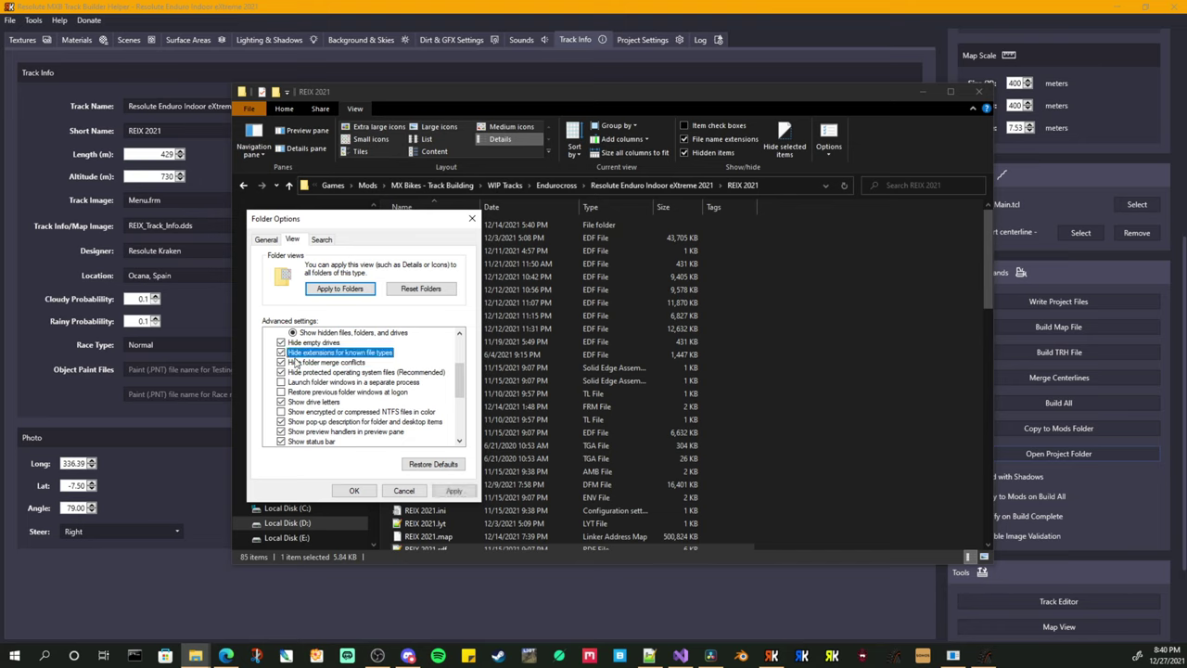
{"action": "left_click", "coordinate": [304, 360]}
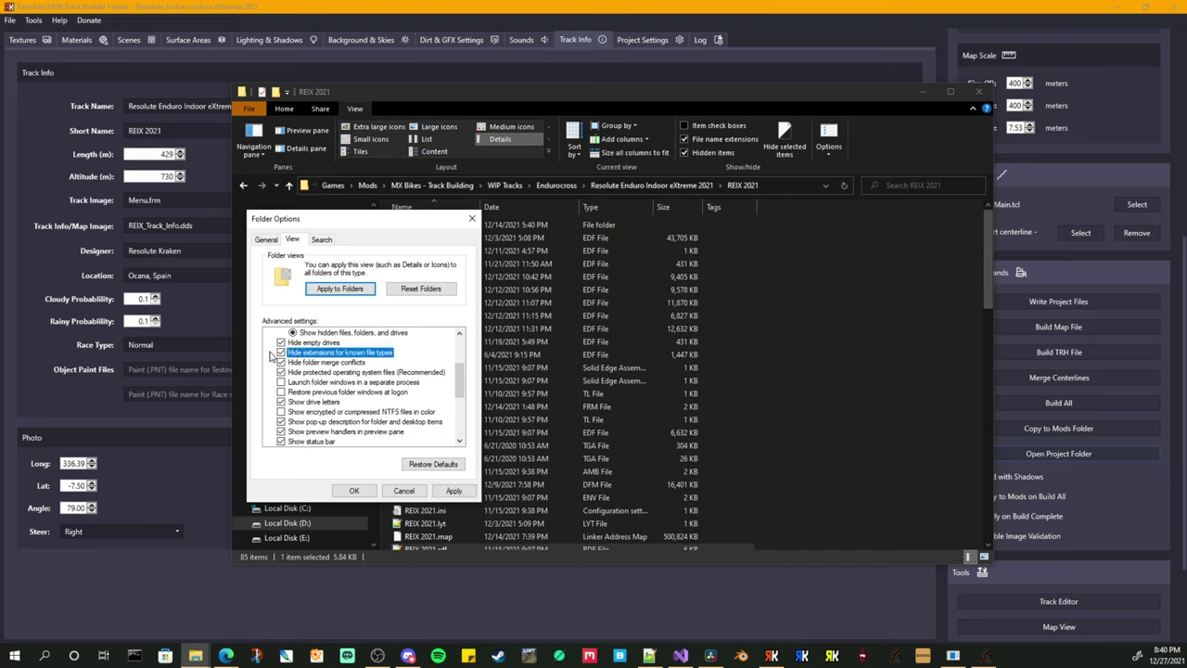
{"action": "left_click", "coordinate": [454, 491]}
{"action": "left_click", "coordinate": [353, 491]}
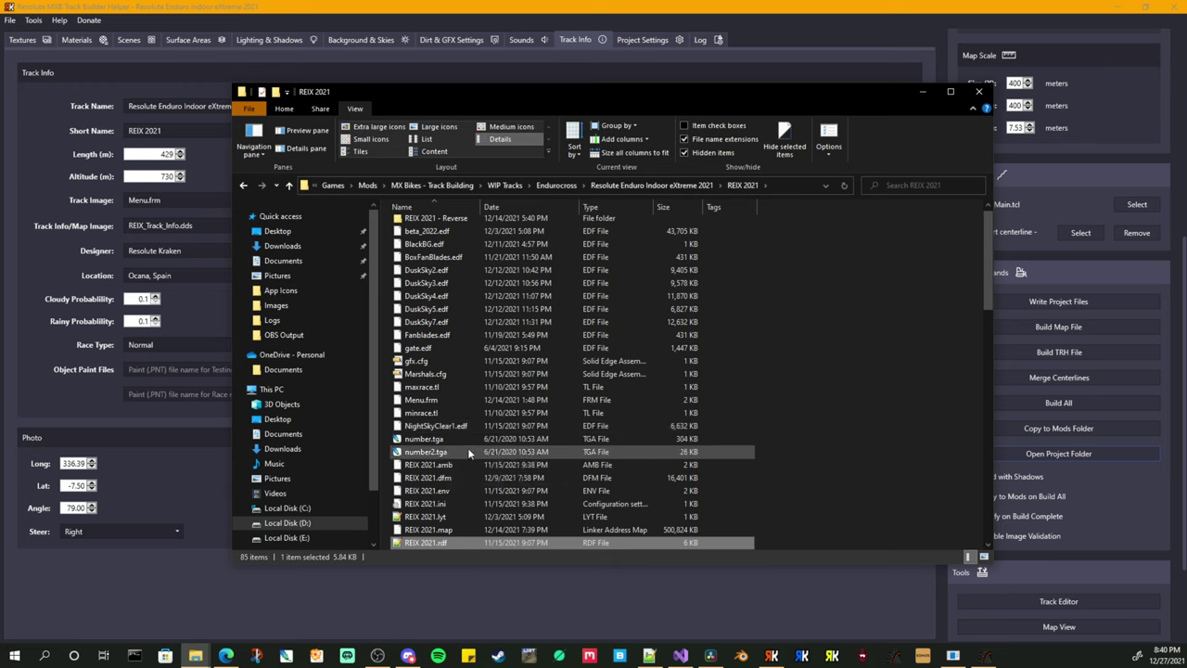
Open REIX 2021.ini in Notepad++, reload it, close Oran Golf.ini, and select the [photo] block
{"action": "right_click", "coordinate": [423, 504]}
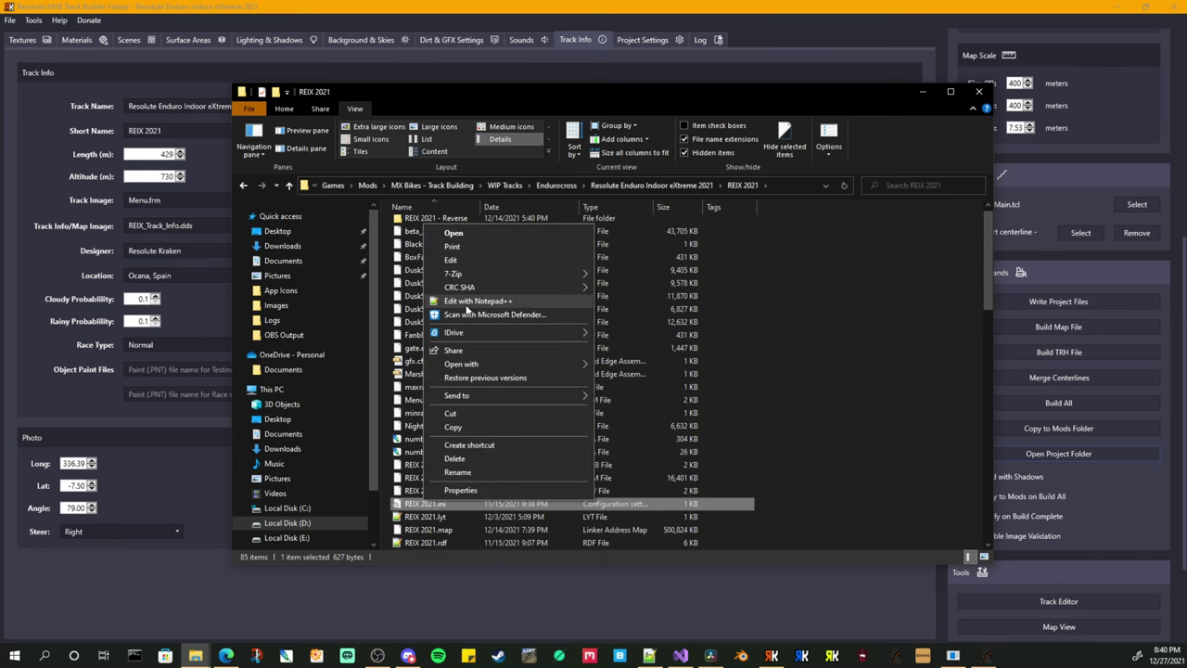
{"action": "left_click", "coordinate": [467, 303]}
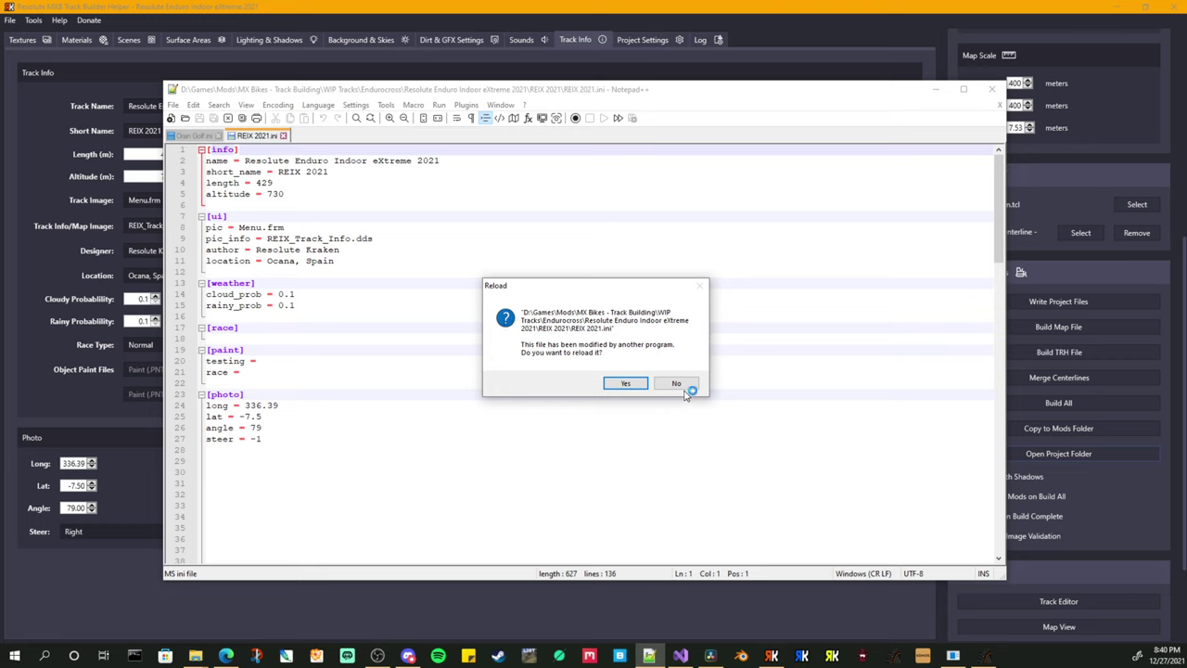
{"action": "left_click", "coordinate": [625, 383]}
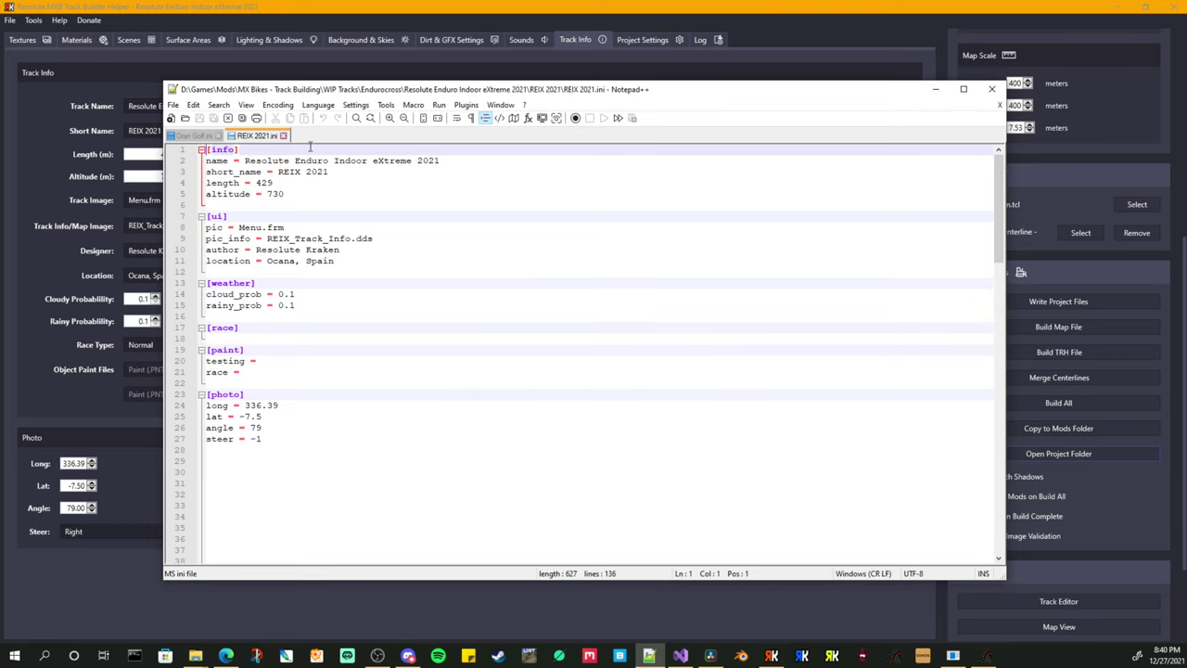
{"action": "left_click", "coordinate": [219, 135]}
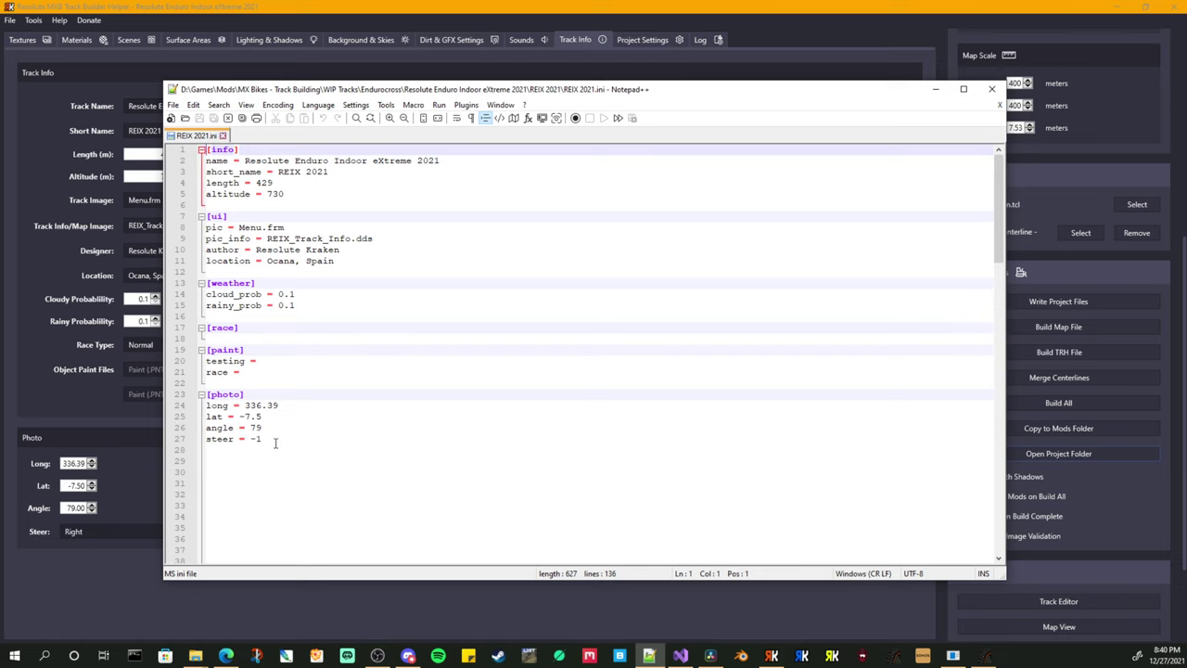
{"action": "left_click_drag", "start_coordinate": [274, 442], "coordinate": [203, 398]}
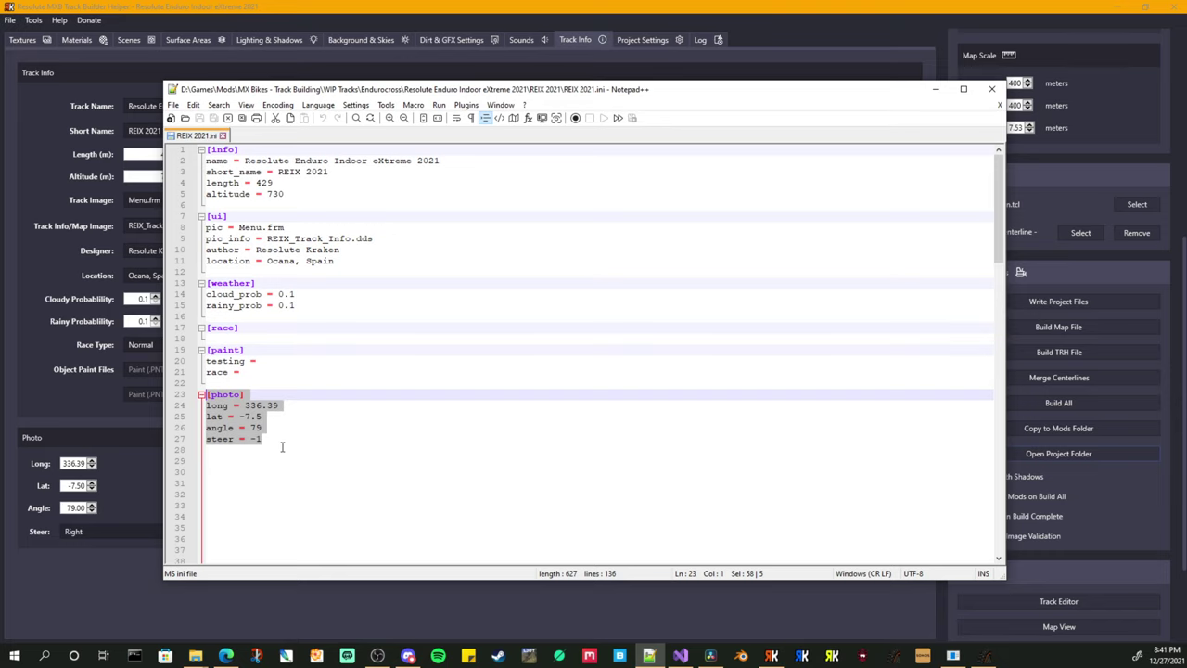
Set the photo Steer to Left and write the project files
{"action": "left_click", "coordinate": [127, 543]}
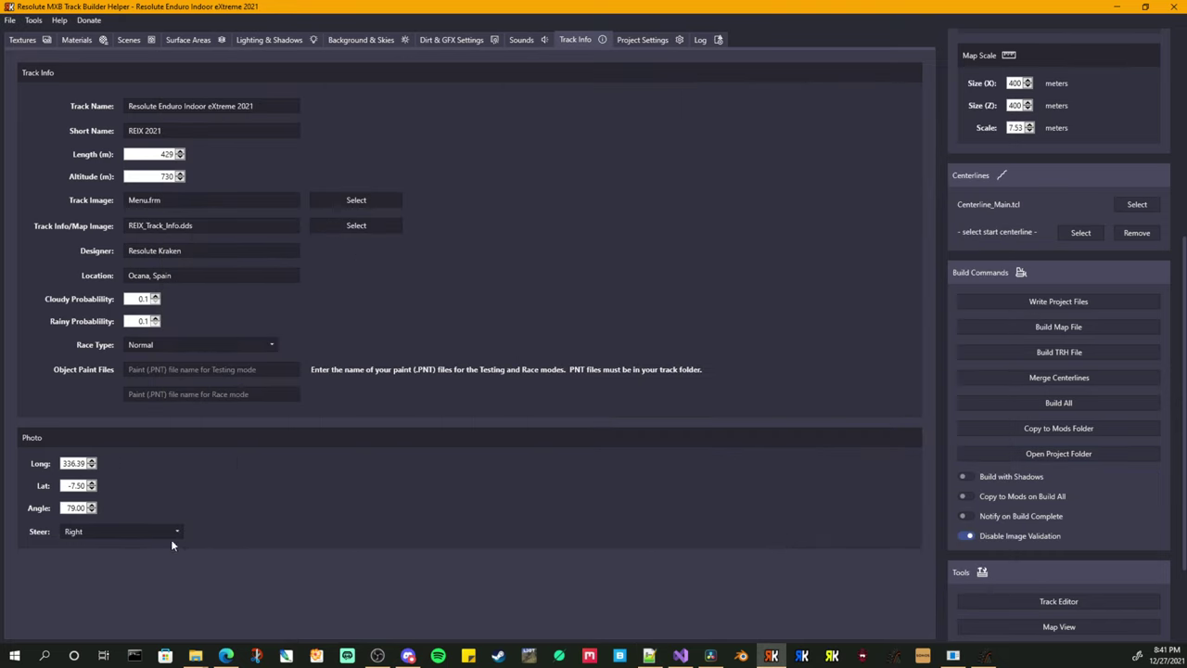
{"action": "left_click", "coordinate": [159, 530]}
{"action": "left_click", "coordinate": [90, 561]}
{"action": "left_click", "coordinate": [1030, 302]}
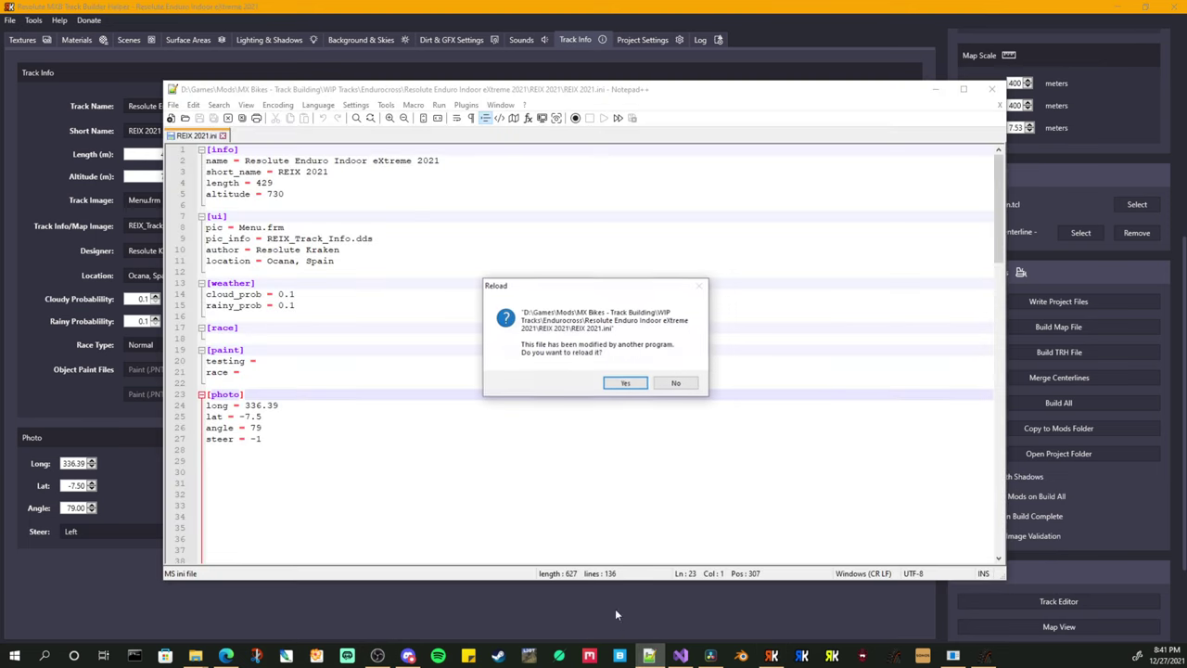
Reload the INI in Notepad++ to show steer = 1, then set Steer back to Right
{"action": "left_click", "coordinate": [625, 383]}
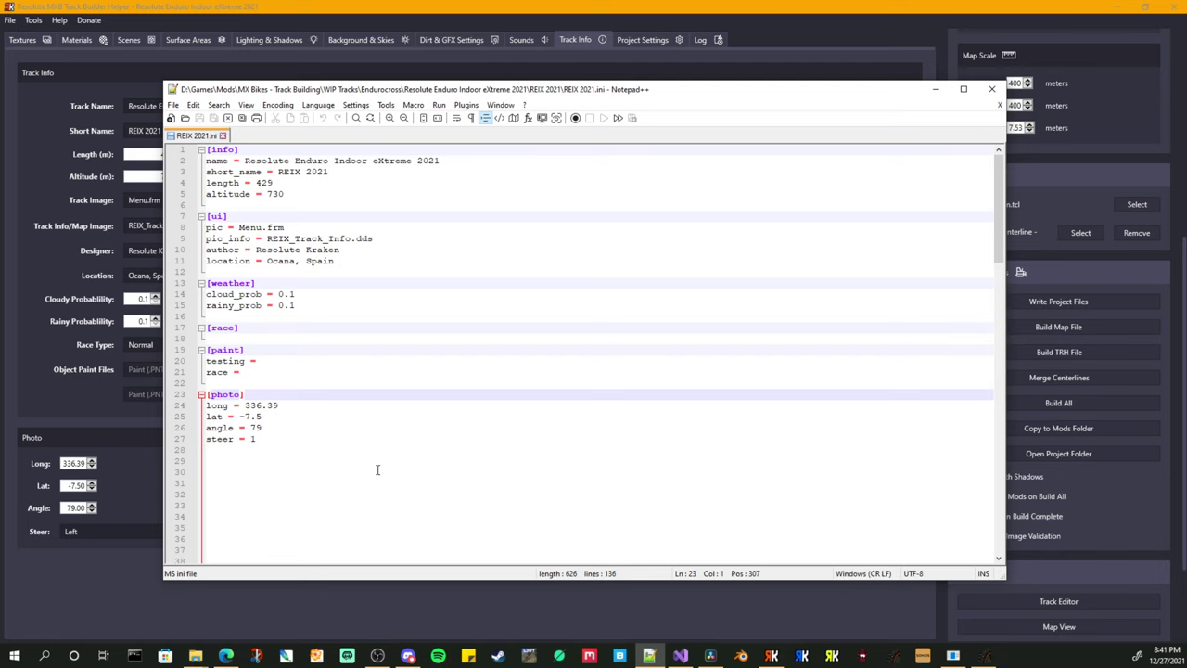
{"action": "left_click", "coordinate": [114, 579]}
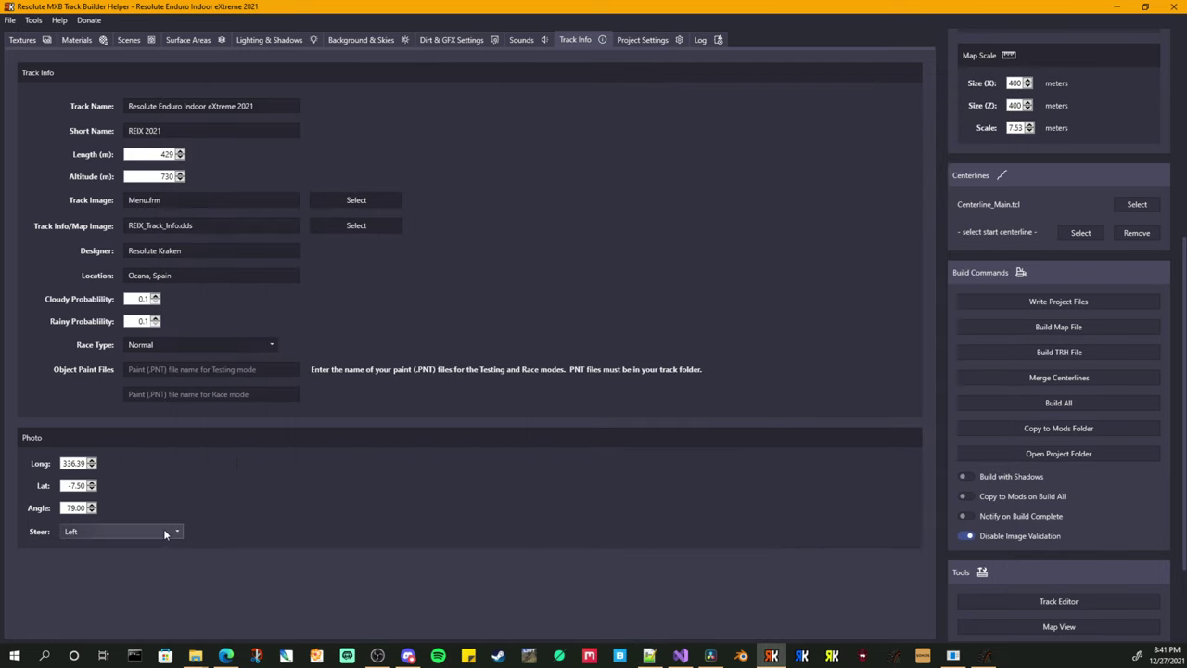
{"action": "left_click", "coordinate": [160, 529]}
Set the photo steer to Right, then hide the interface to see the bike before the REIX logo
{"action": "left_click", "coordinate": [105, 548]}
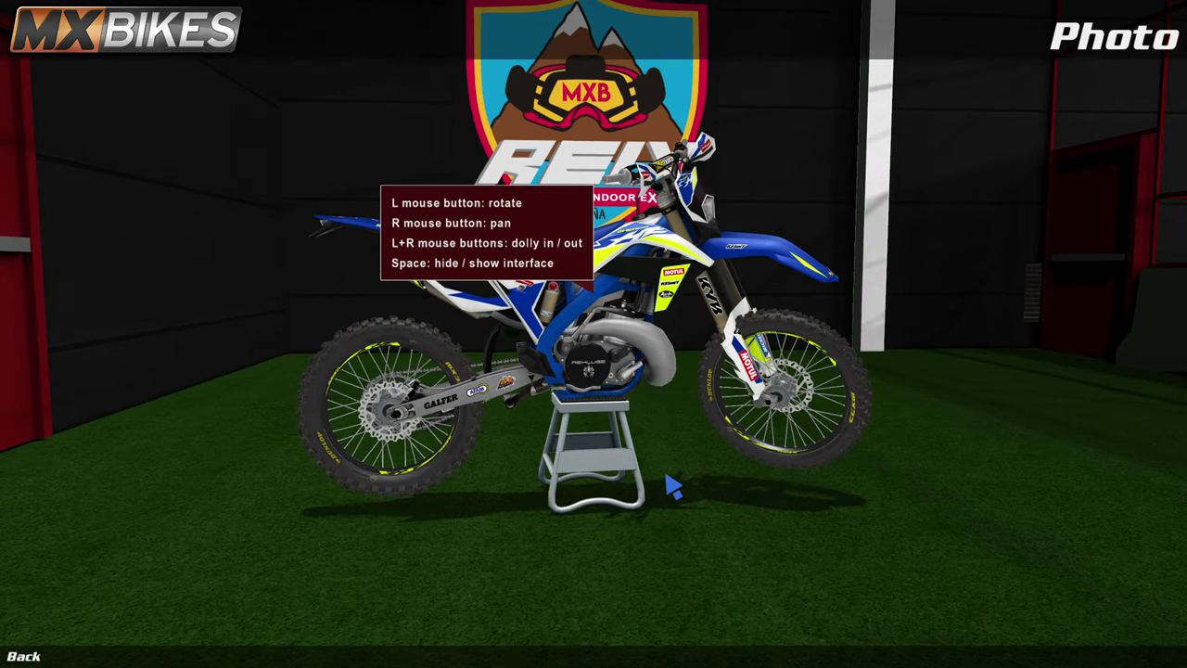
{"action": "key", "text": "space"}
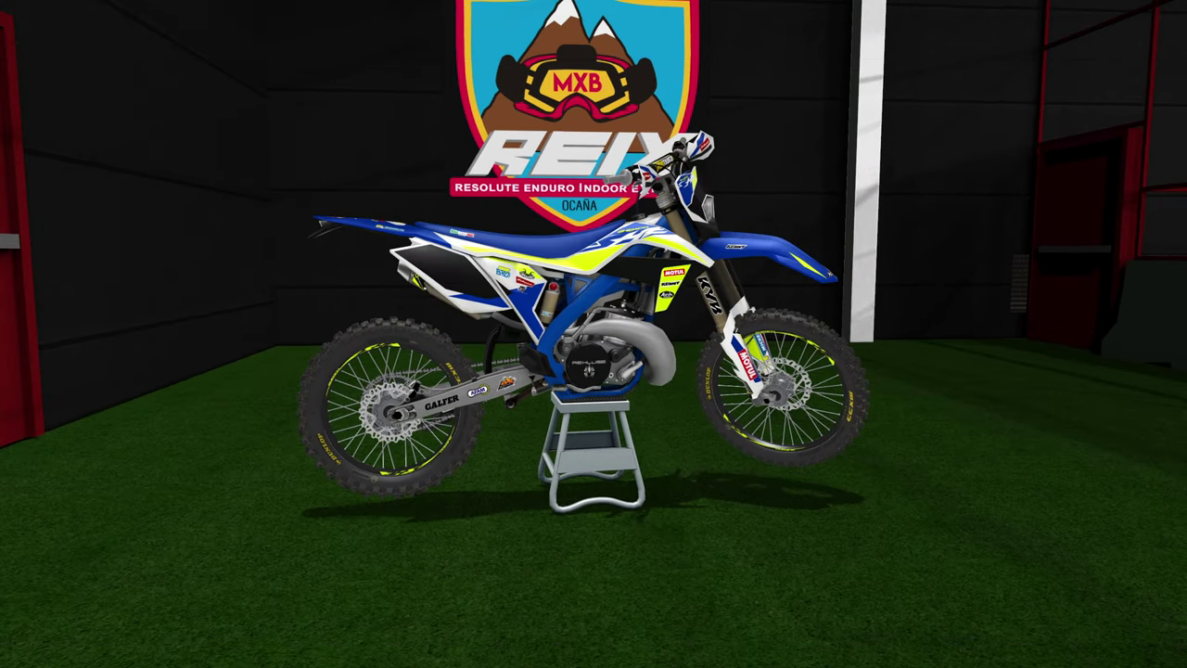